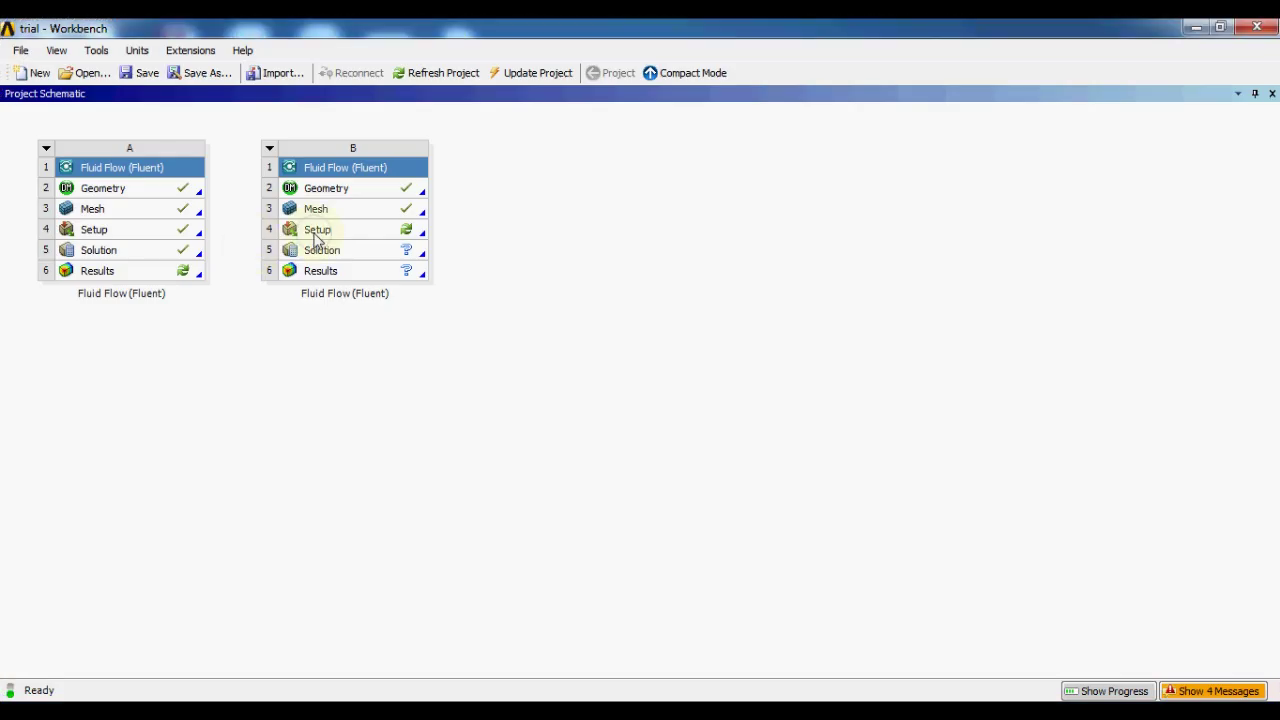
# Step: Launch Fluent from the second system's Setup (B4) with the default 3D serial options
pyautogui.click(314, 232)
pyautogui.rightClick(314, 240)
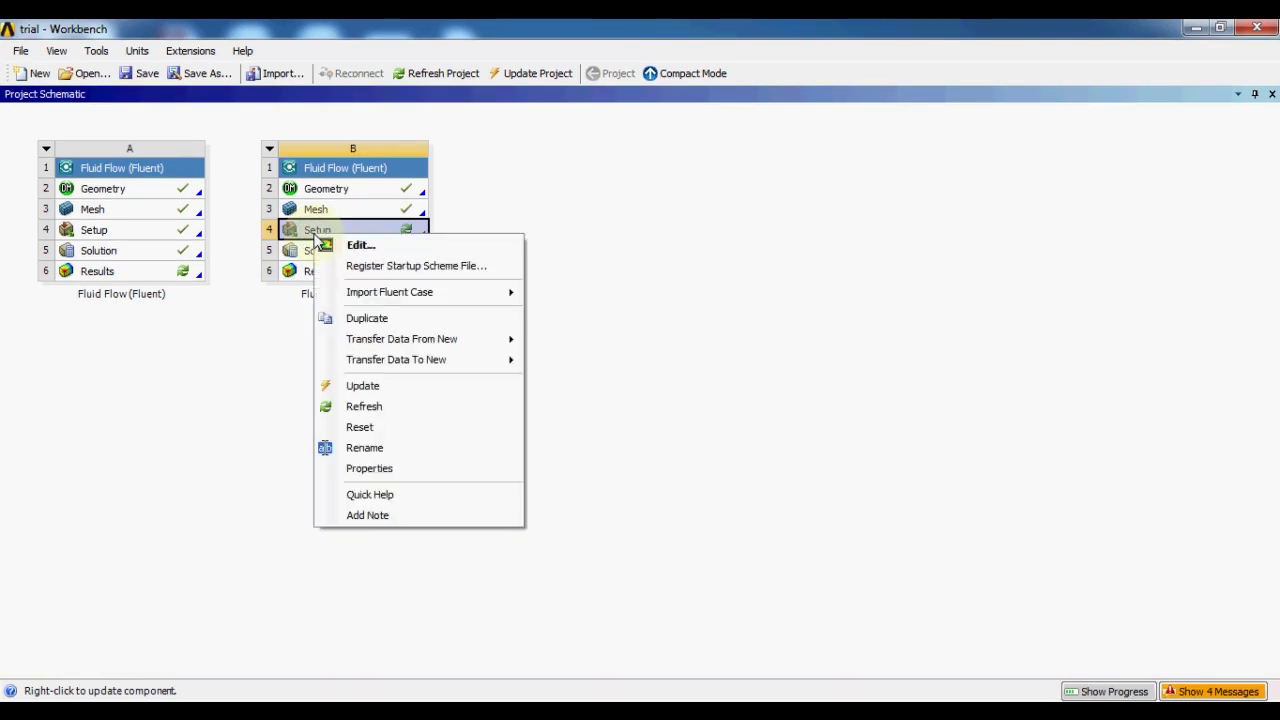
pyautogui.click(362, 247)
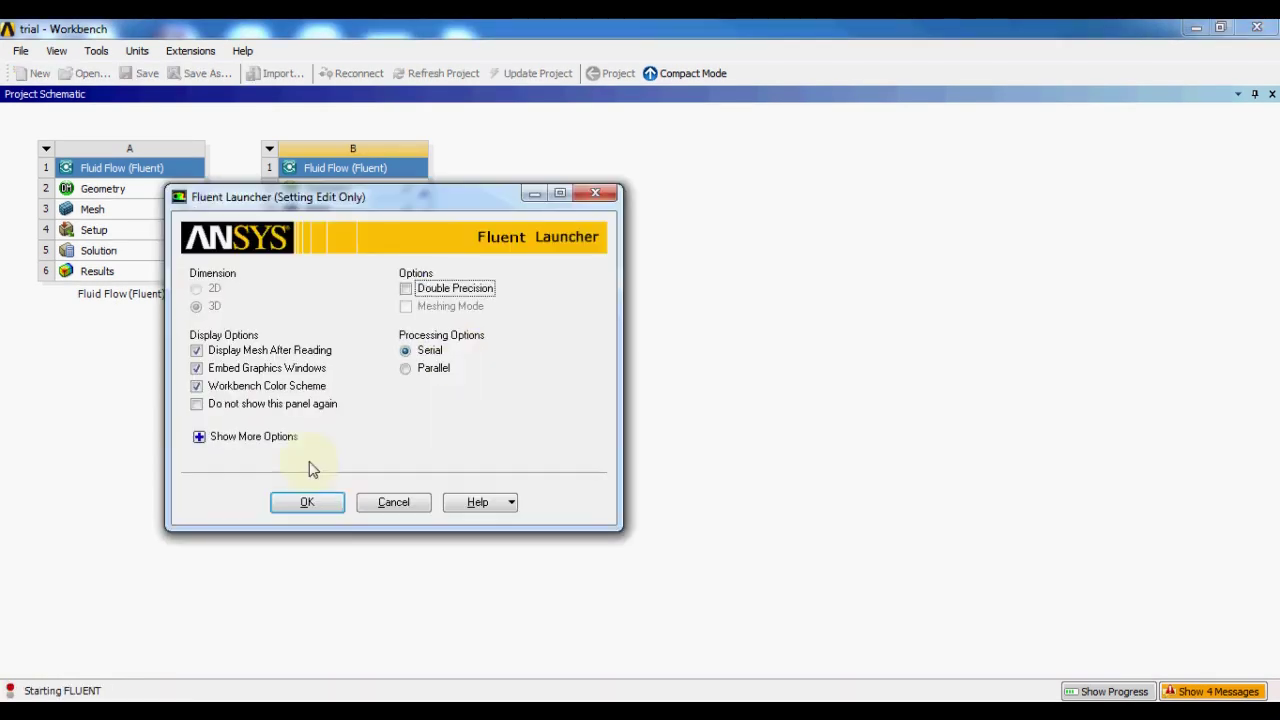
pyautogui.click(330, 511)
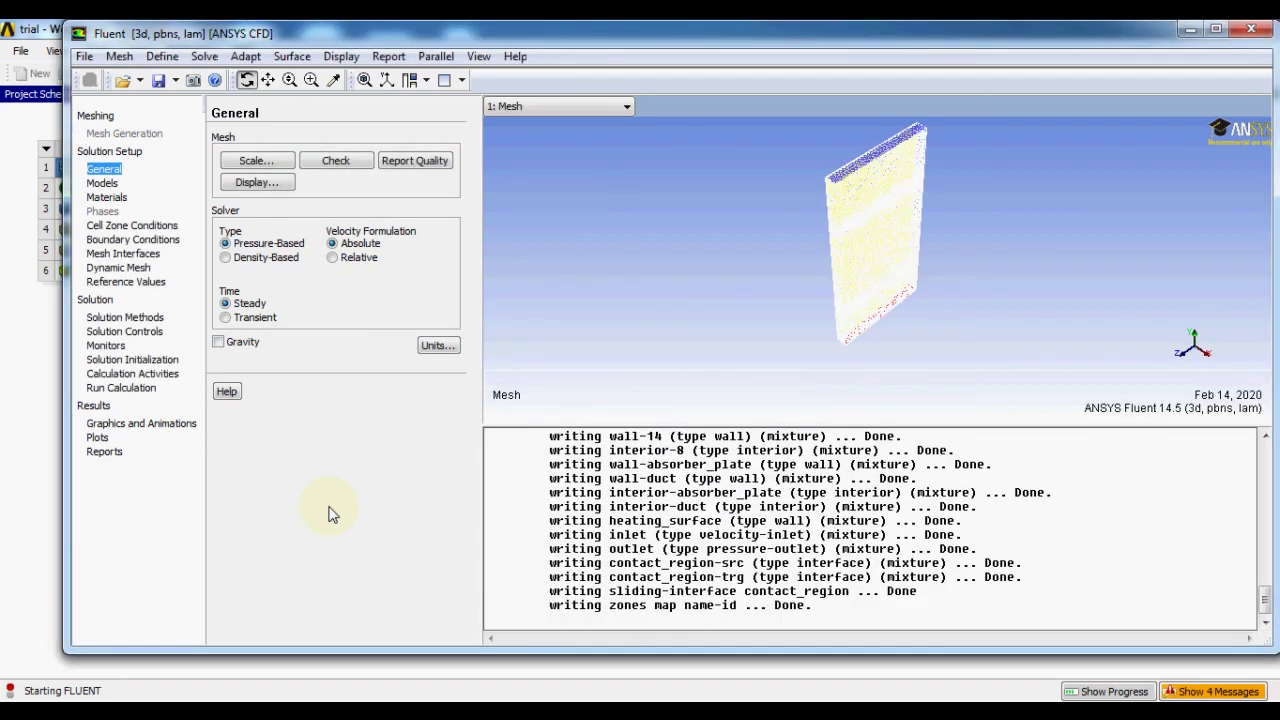
# Step: Switch the solver to Transient and enable gravity at -9.81 m/s² along X
pyautogui.doubleClick(612, 33)
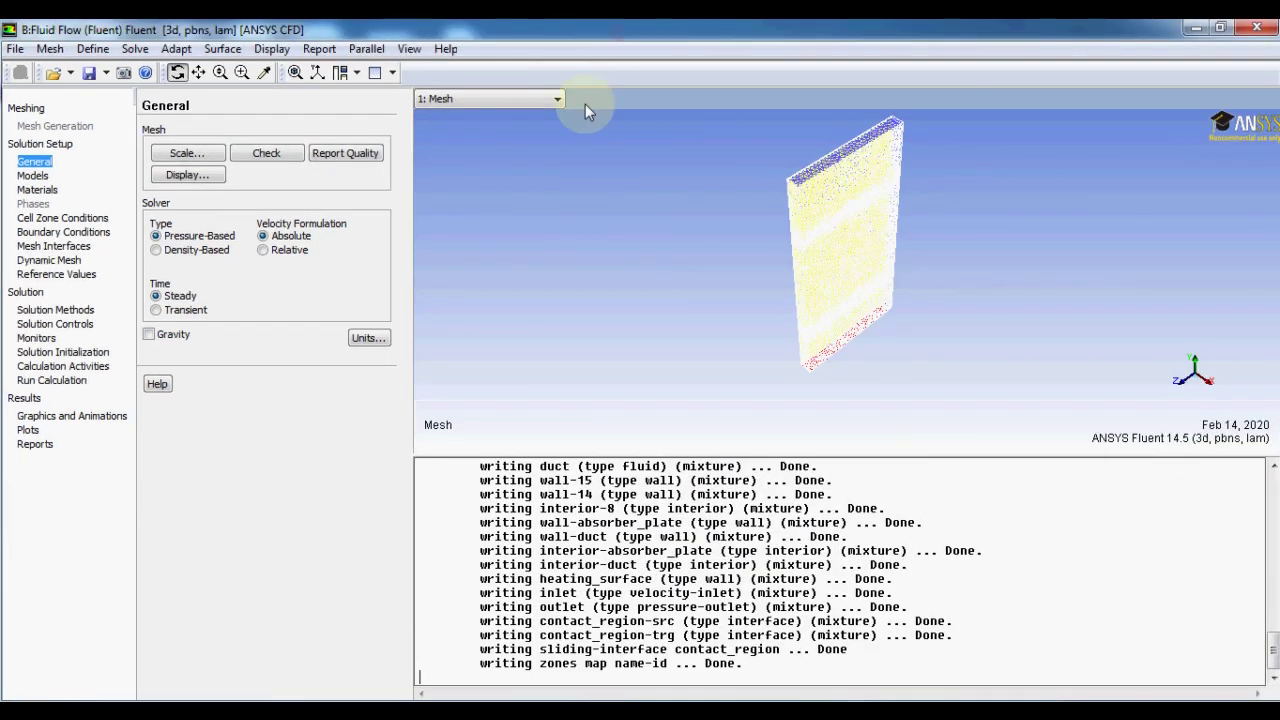
pyautogui.moveTo(536, 246)
pyautogui.mouseDown()
pyautogui.moveTo(992, 224)
pyautogui.moveTo(1110, 273)
pyautogui.moveTo(1015, 212)
pyautogui.moveTo(841, 289)
pyautogui.moveTo(821, 172)
pyautogui.moveTo(887, 265)
pyautogui.moveTo(548, 187)
pyautogui.moveTo(709, 320)
pyautogui.moveTo(788, 180)
pyautogui.moveTo(708, 187)
pyautogui.mouseUp()
pyautogui.moveTo(808, 214); pyautogui.dragTo(989, 345, button='middle')
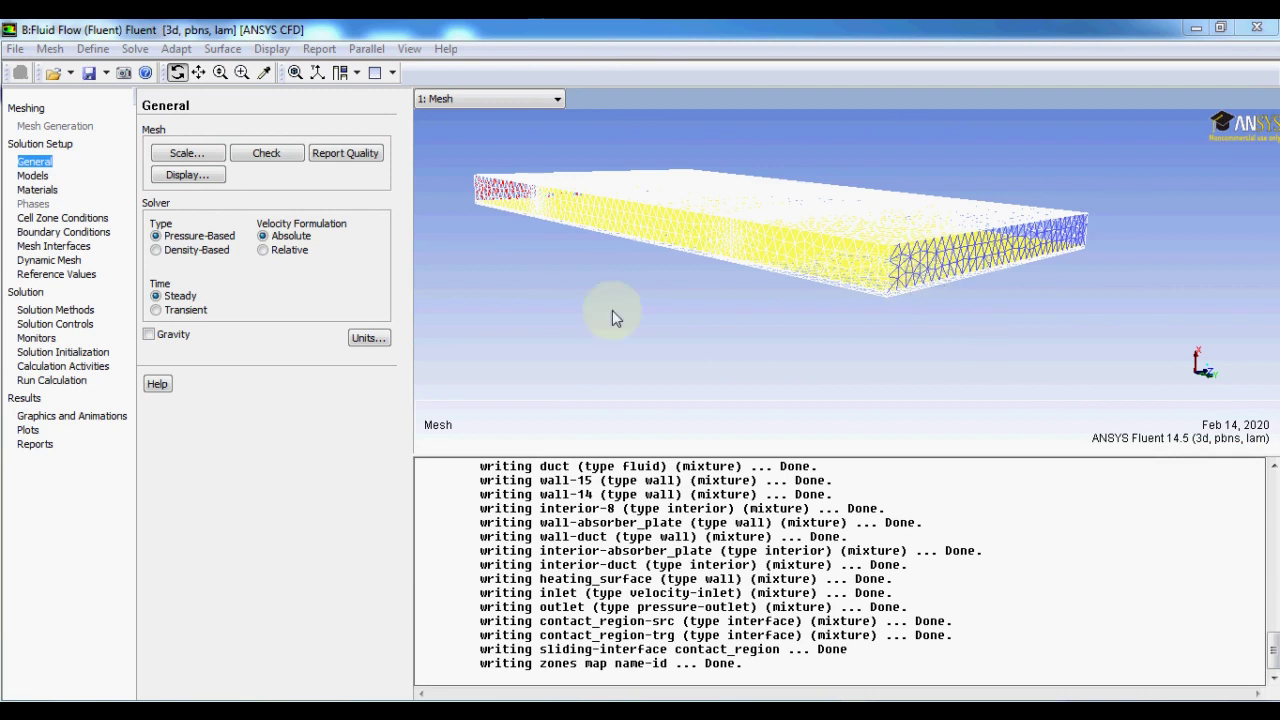
pyautogui.click(156, 311)
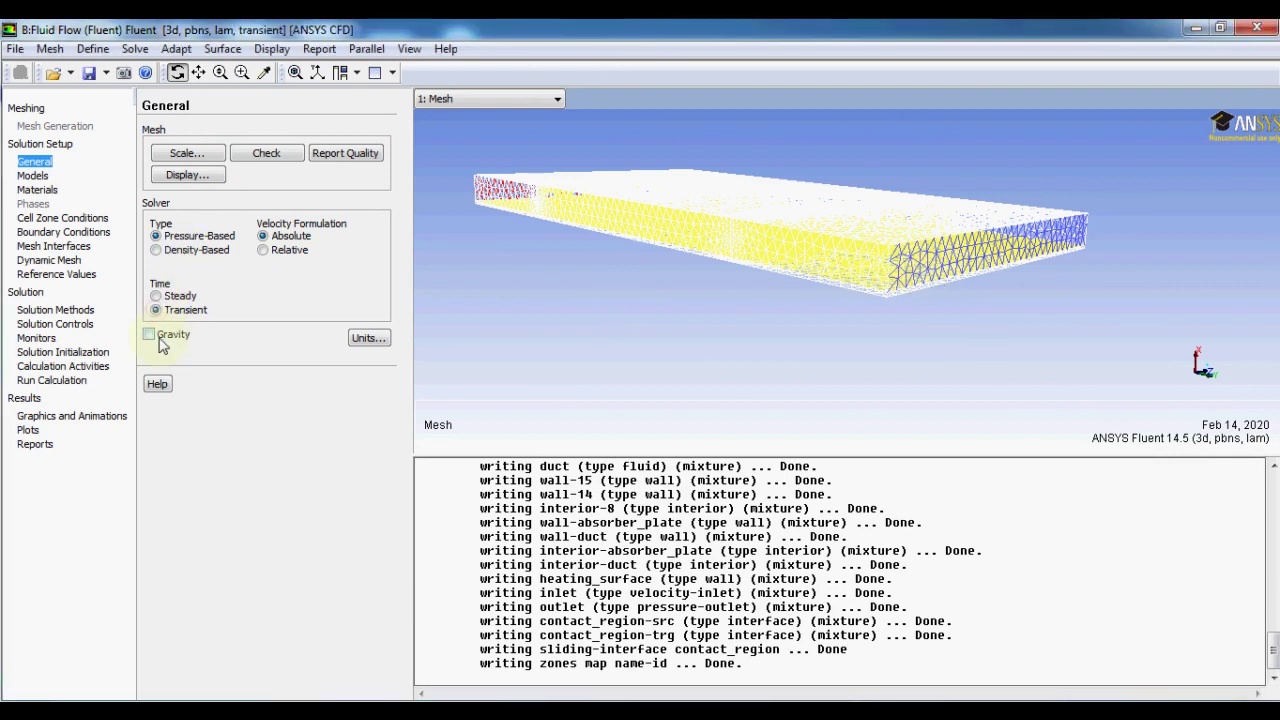
pyautogui.click(151, 338)
pyautogui.doubleClick(225, 377)
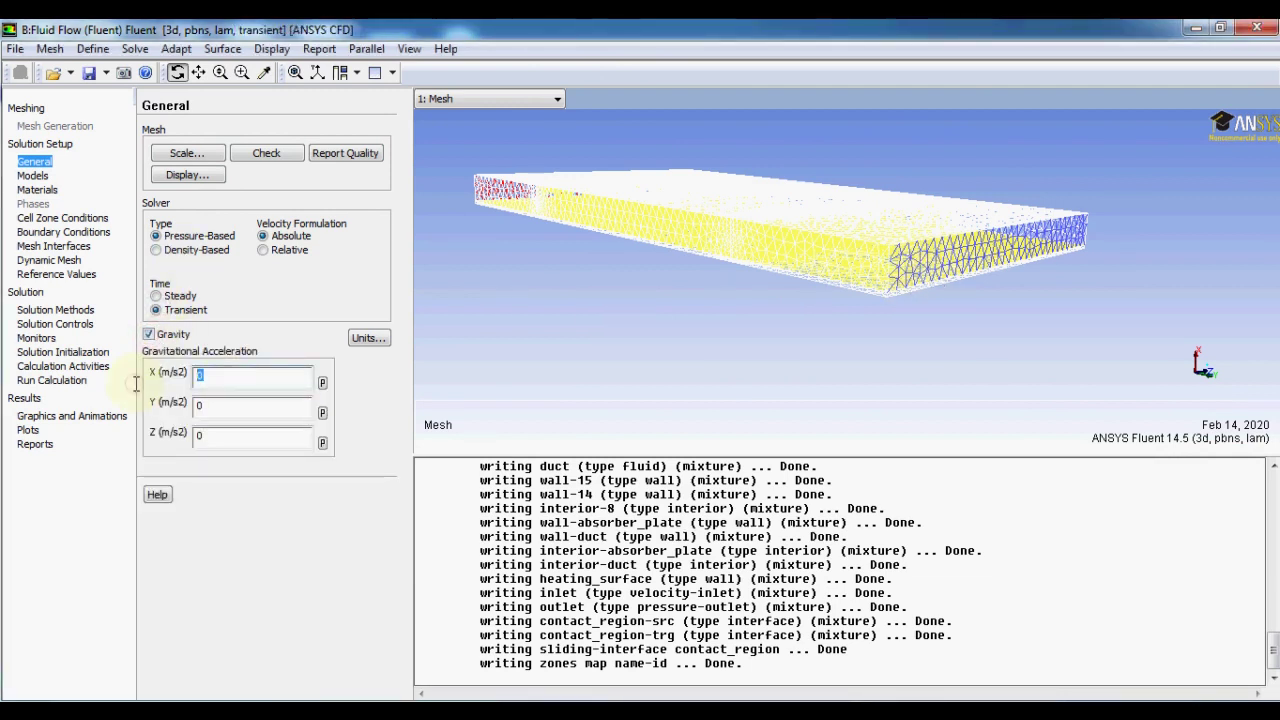
pyautogui.write('-9.81')
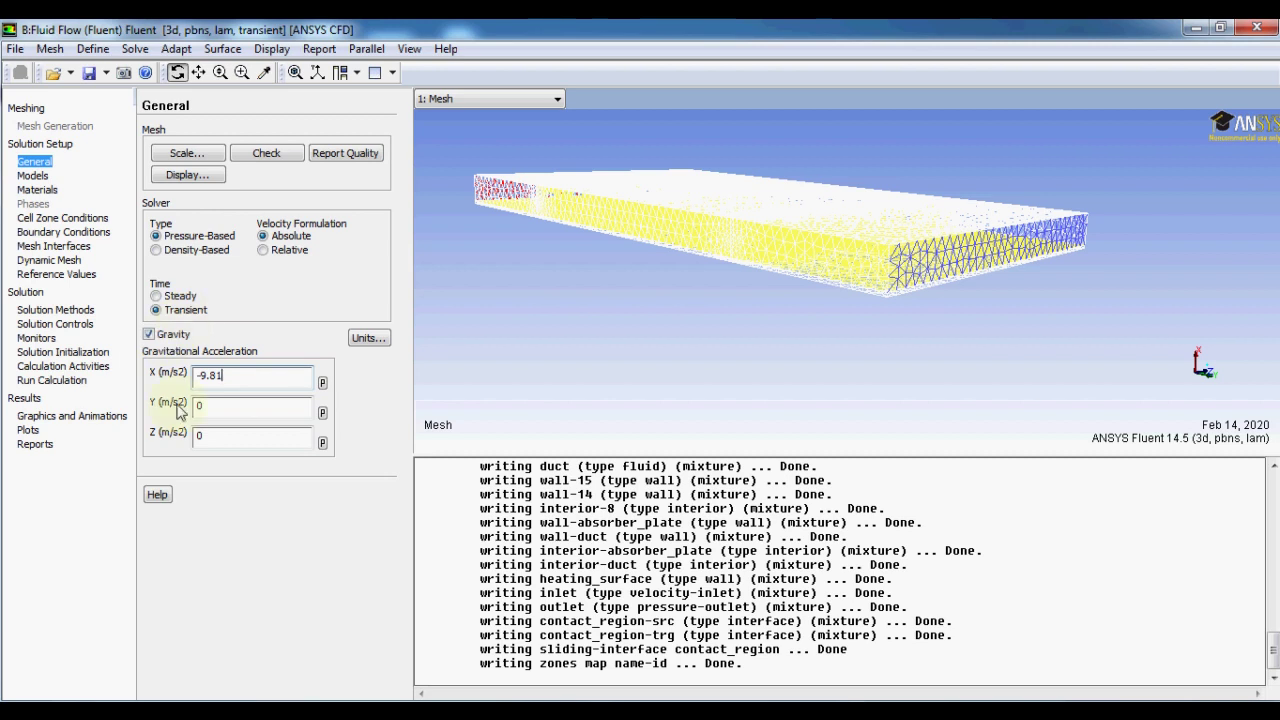
pyautogui.click(32, 175)
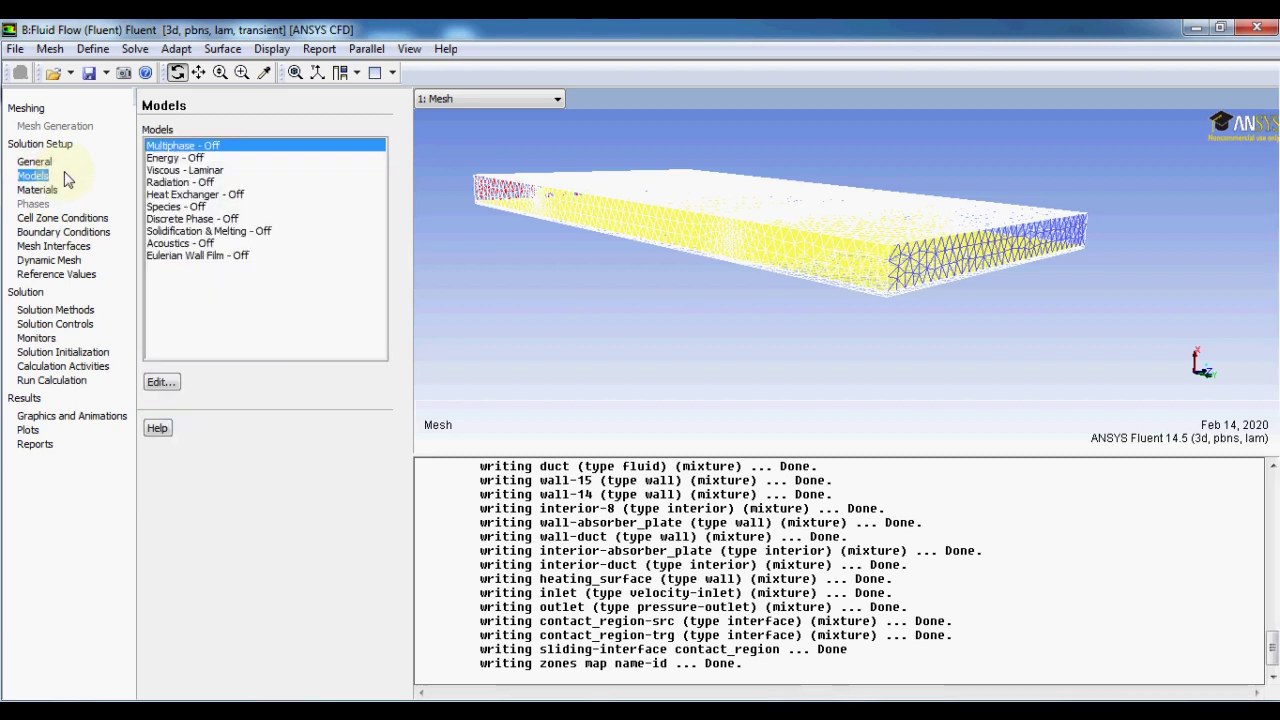
# Step: Enable the energy equation and set the viscous model to RNG k-epsilon with standard wall functions
pyautogui.doubleClick(170, 158)
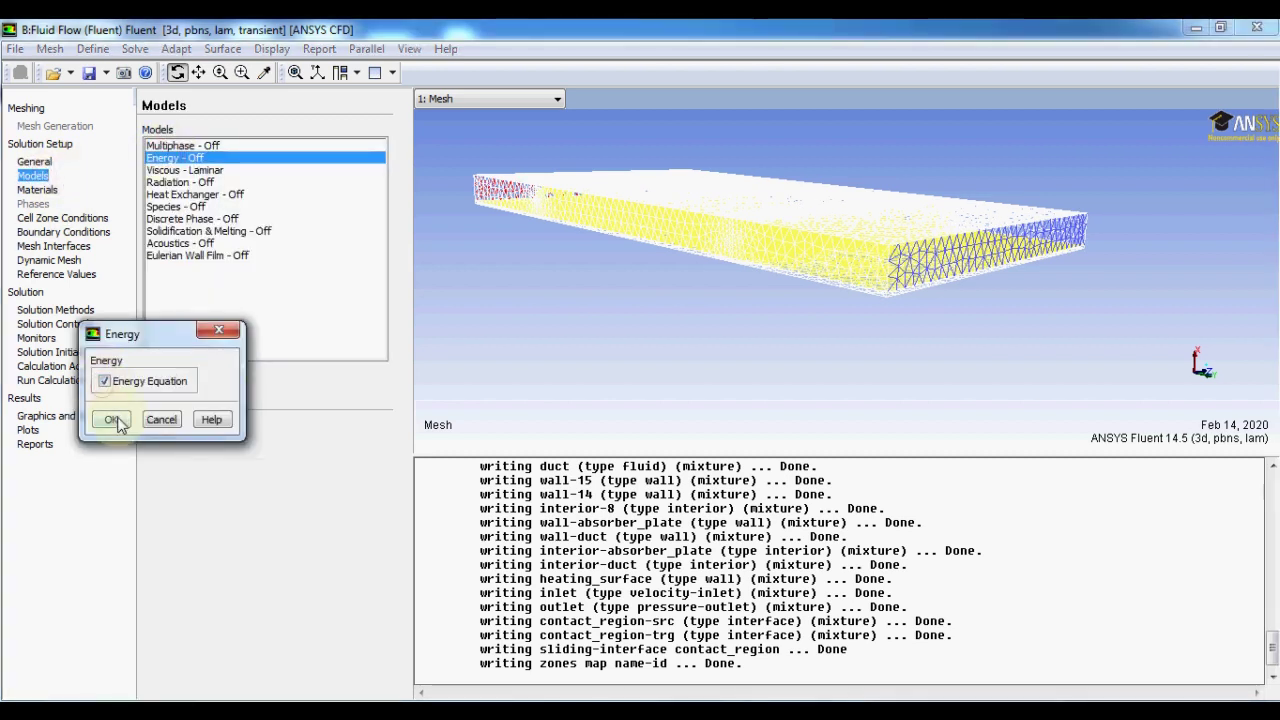
pyautogui.click(111, 419)
pyautogui.click(198, 172)
pyautogui.doubleClick(198, 172)
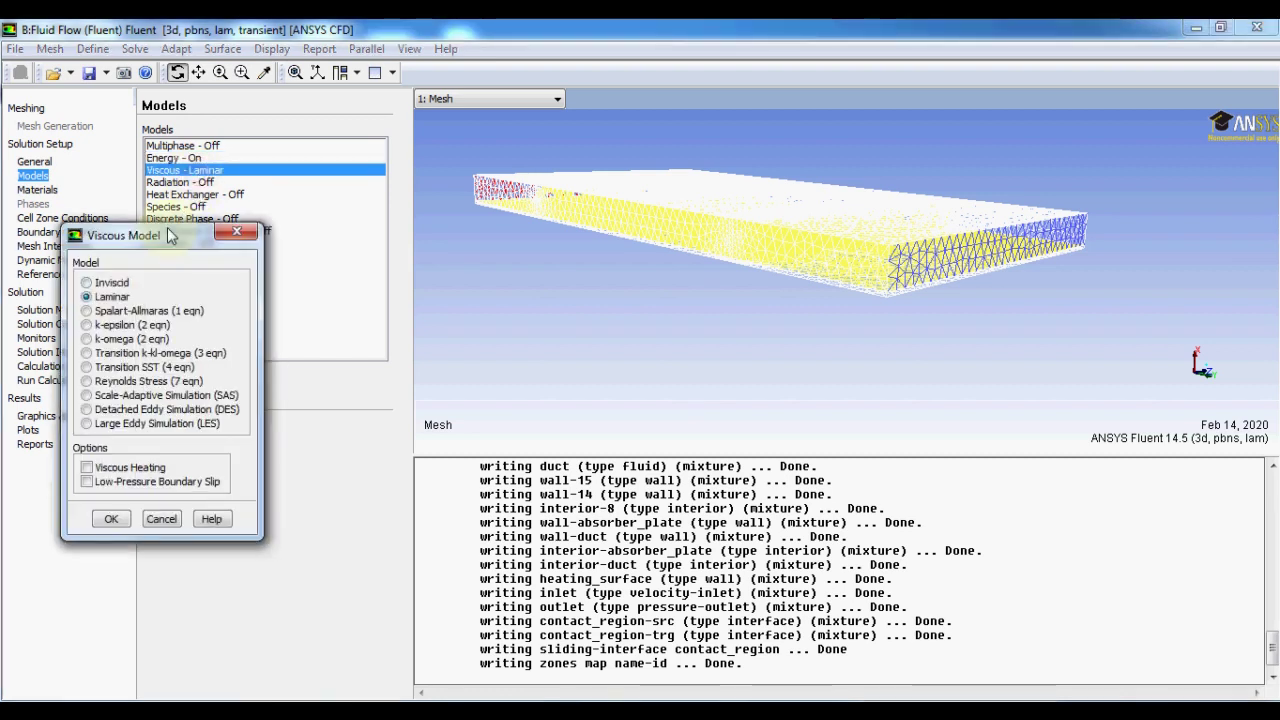
pyautogui.click(87, 304)
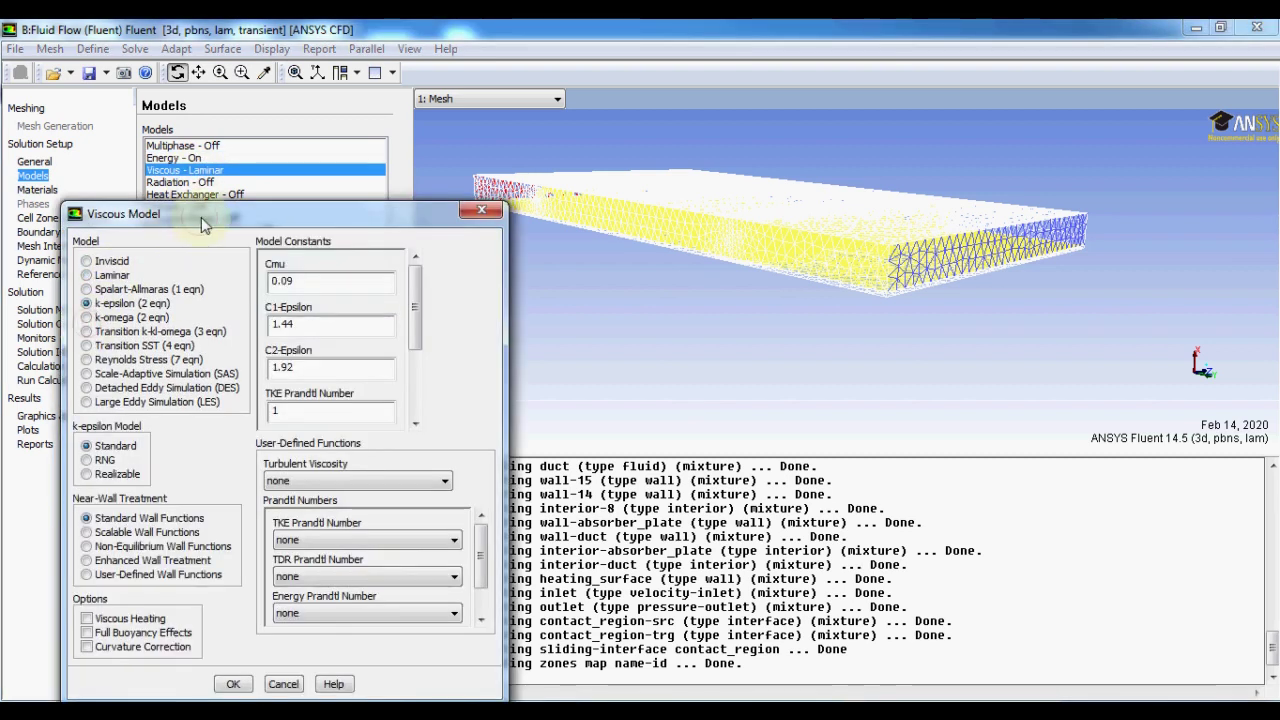
pyautogui.moveTo(201, 216); pyautogui.dragTo(276, 111)
pyautogui.click(162, 355)
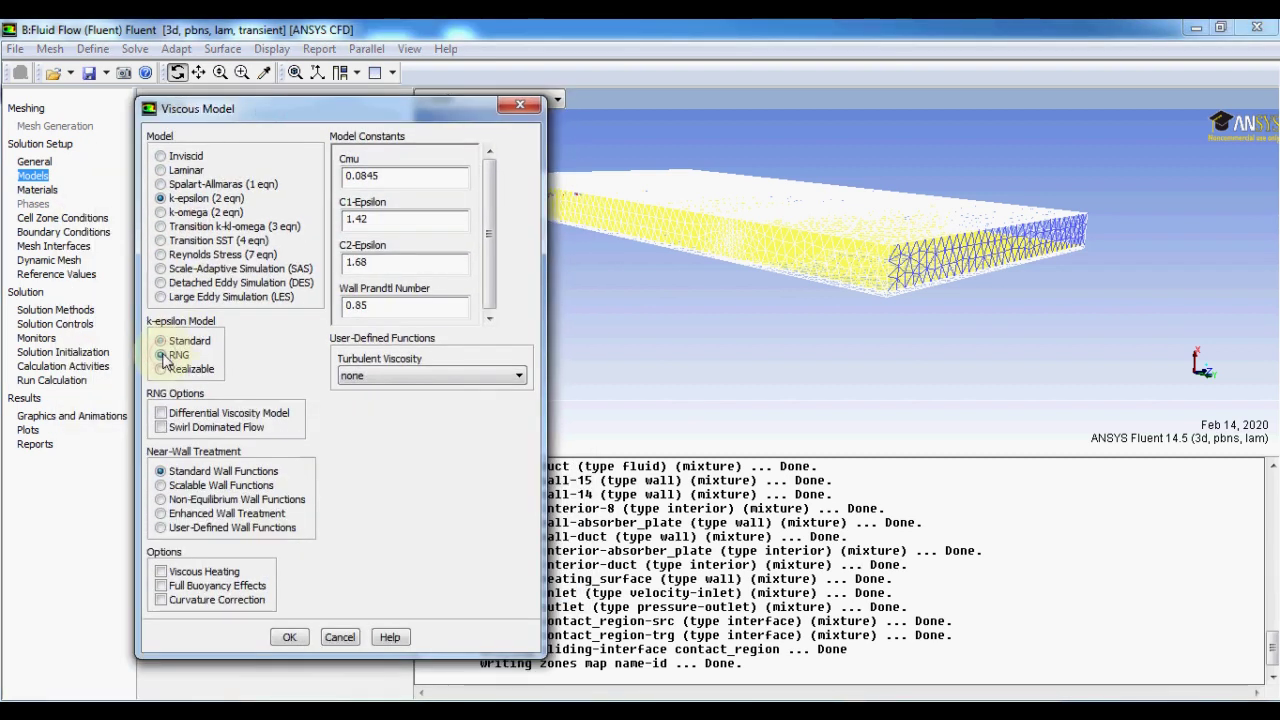
pyautogui.click(292, 638)
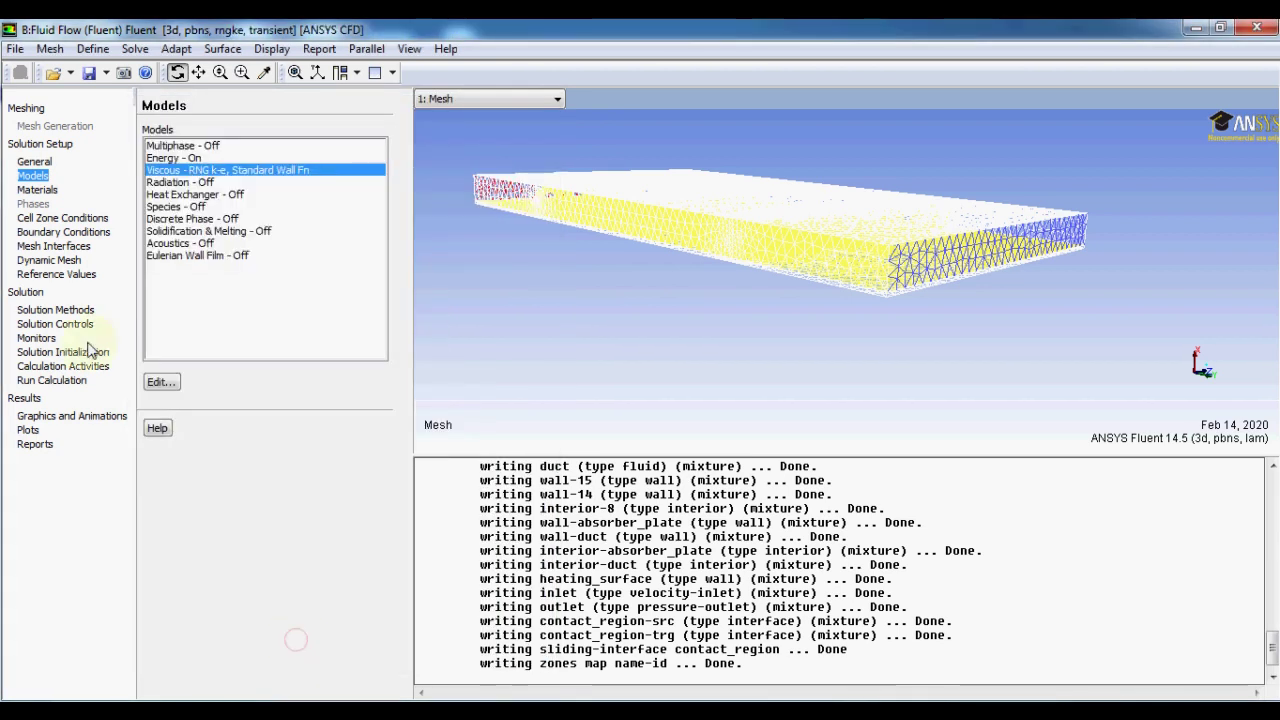
pyautogui.click(37, 189)
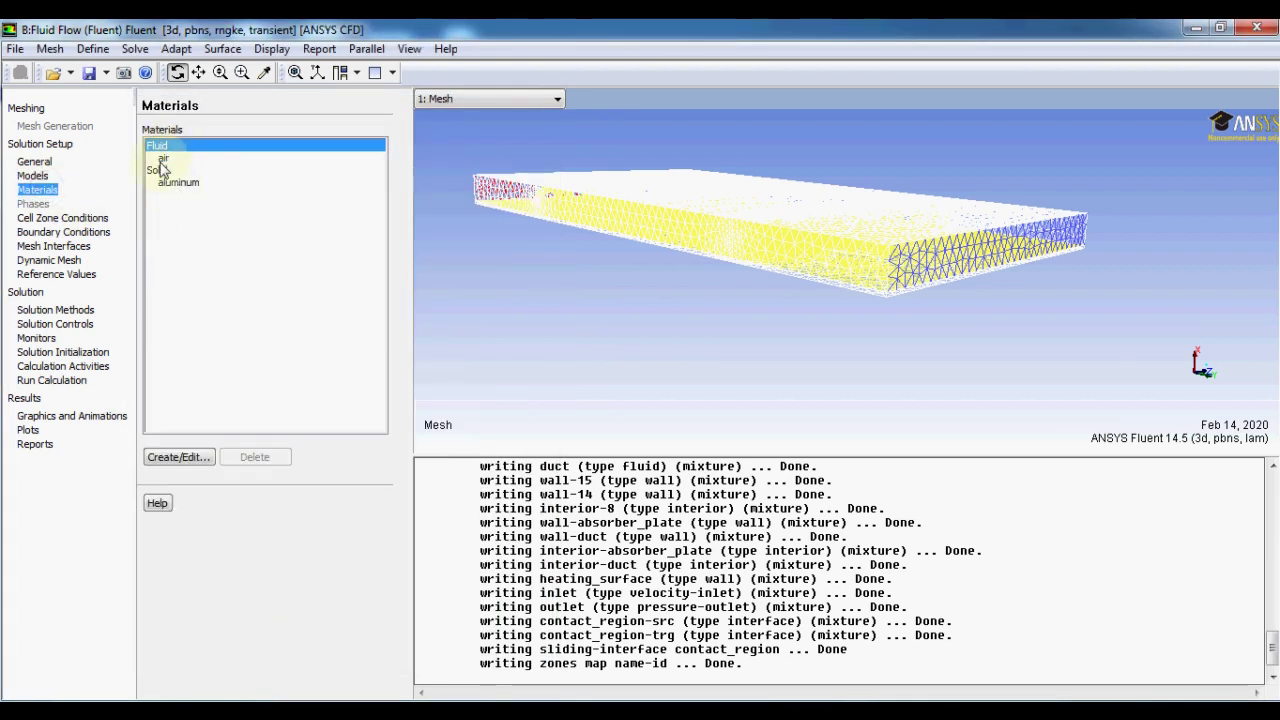
# Step: Change the absorber_plate cell zone from fluid to solid aluminum
pyautogui.click(88, 219)
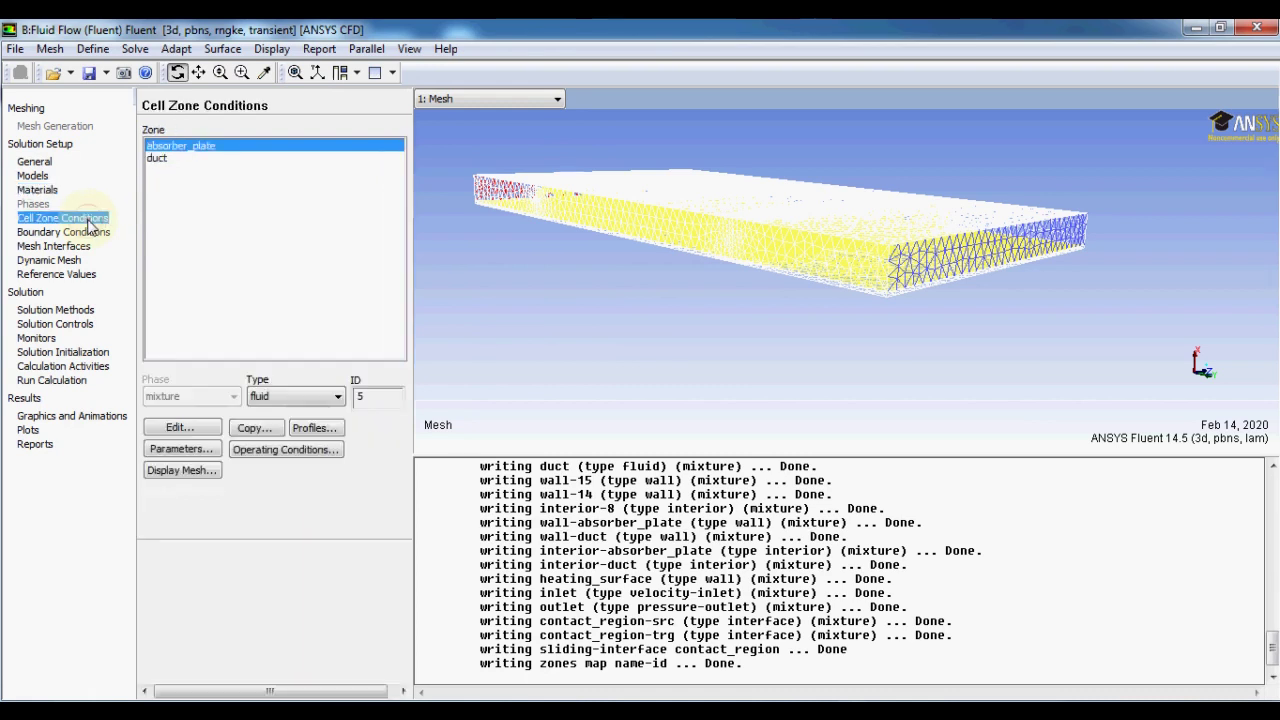
pyautogui.click(195, 428)
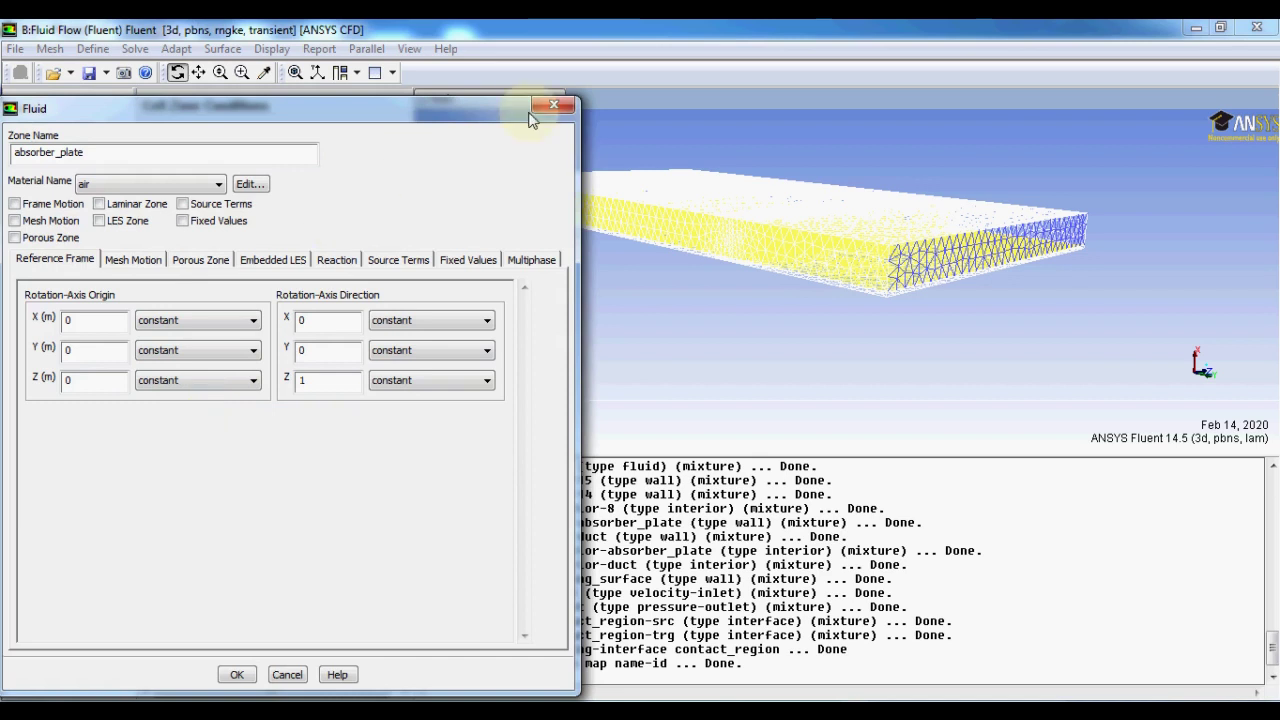
pyautogui.click(550, 106)
pyautogui.click(316, 398)
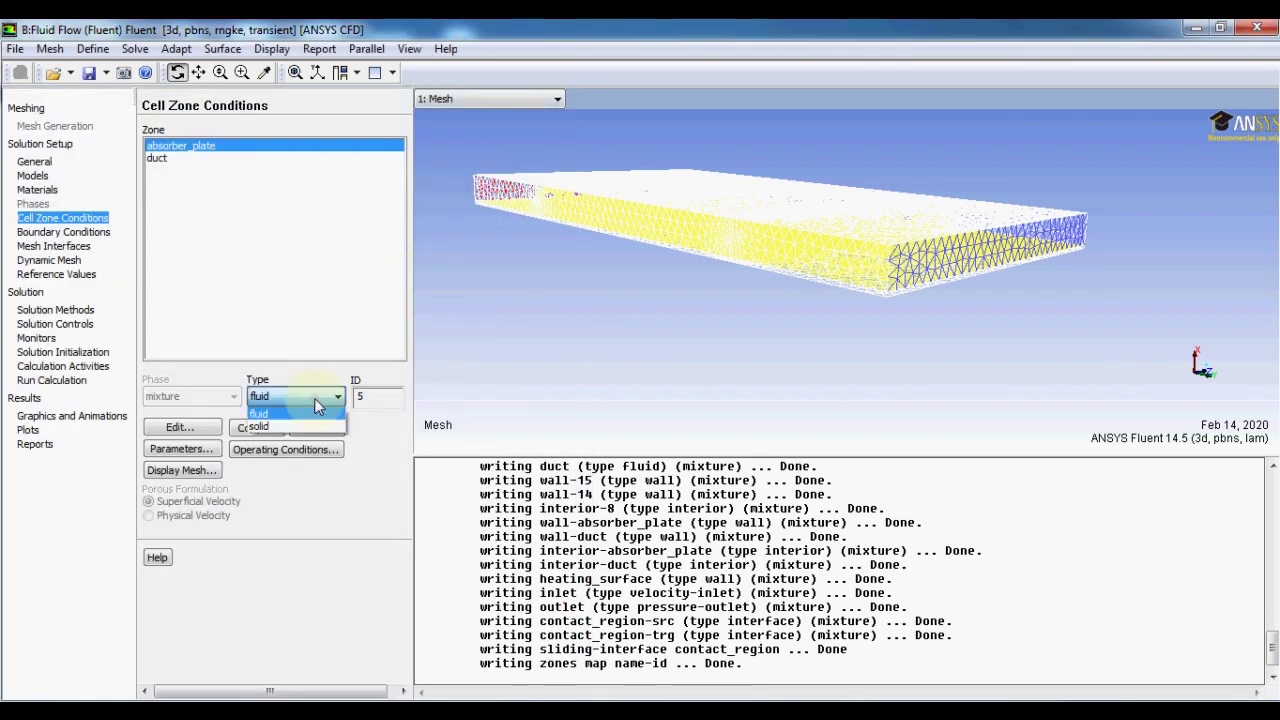
pyautogui.click(312, 427)
pyautogui.click(277, 436)
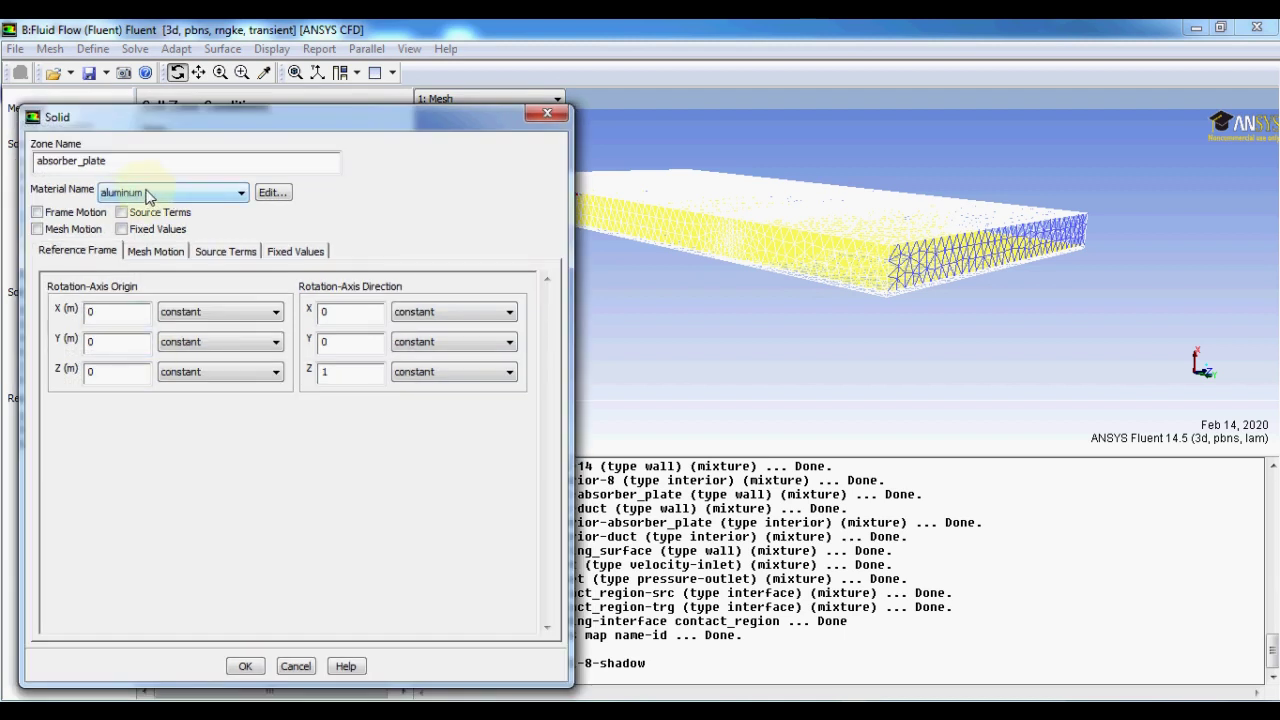
pyautogui.click(248, 666)
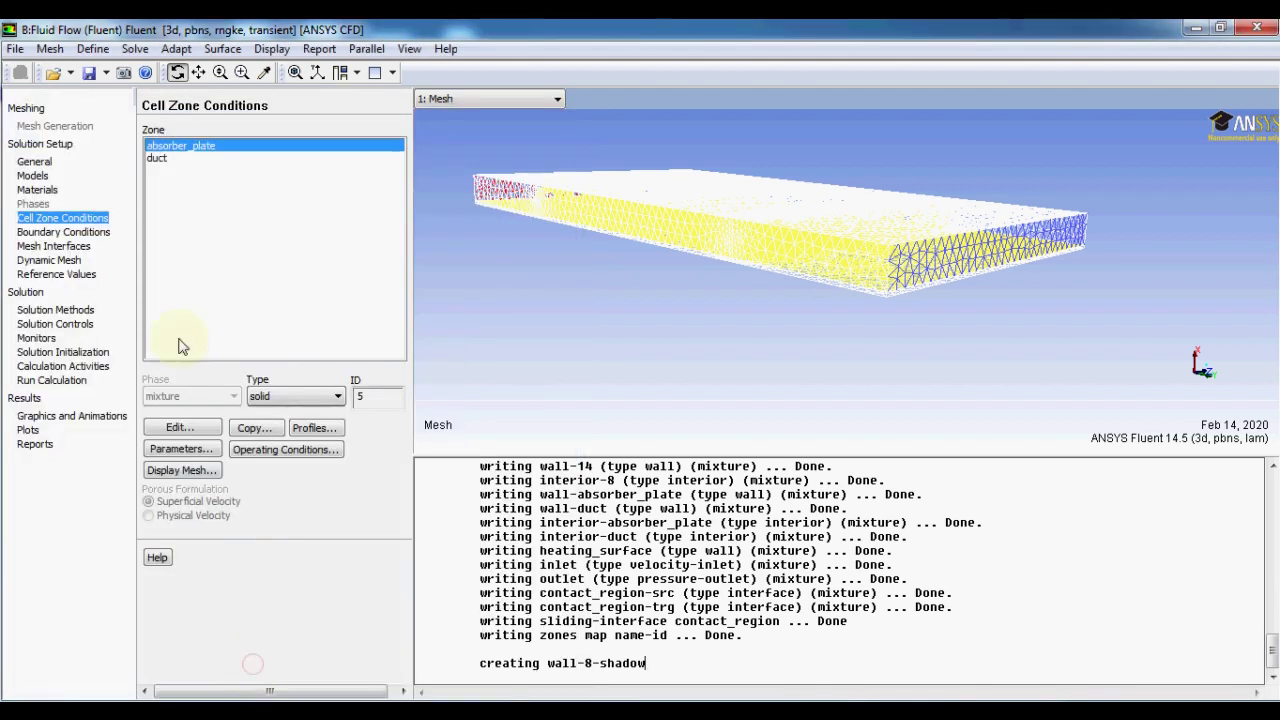
# Step: Confirm the duct zone remains an air fluid zone
pyautogui.click(157, 158)
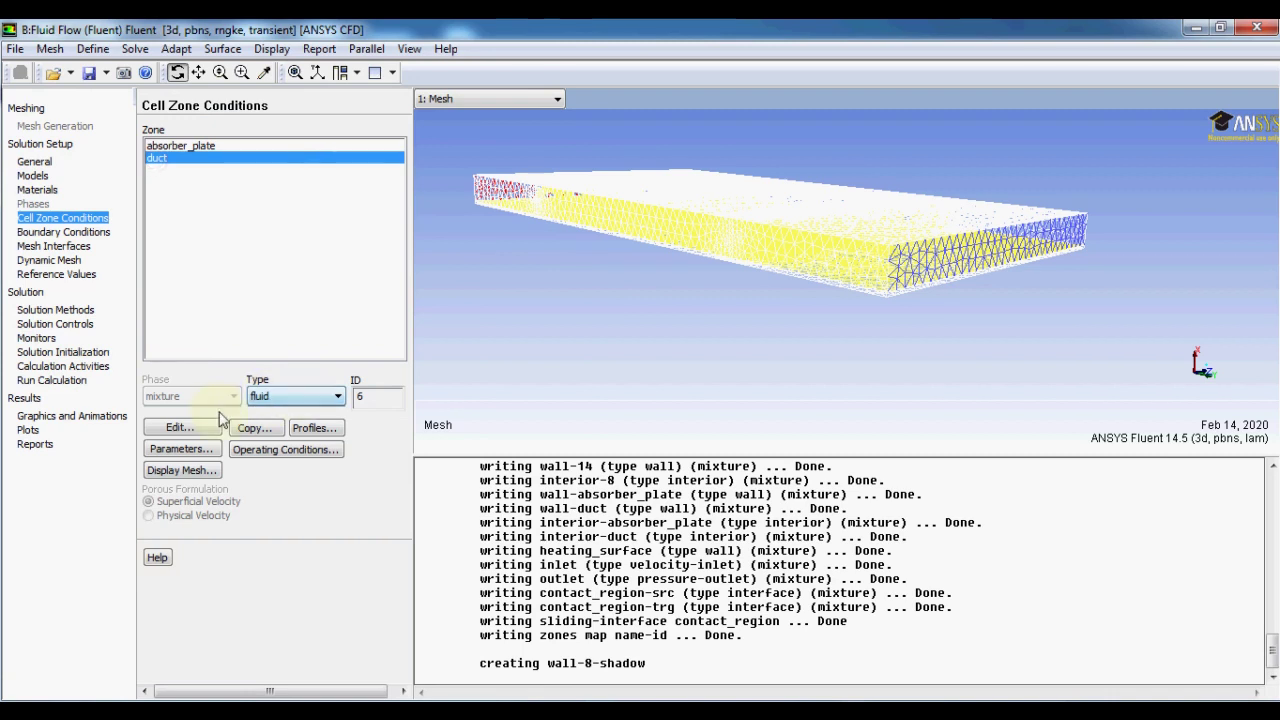
pyautogui.click(178, 428)
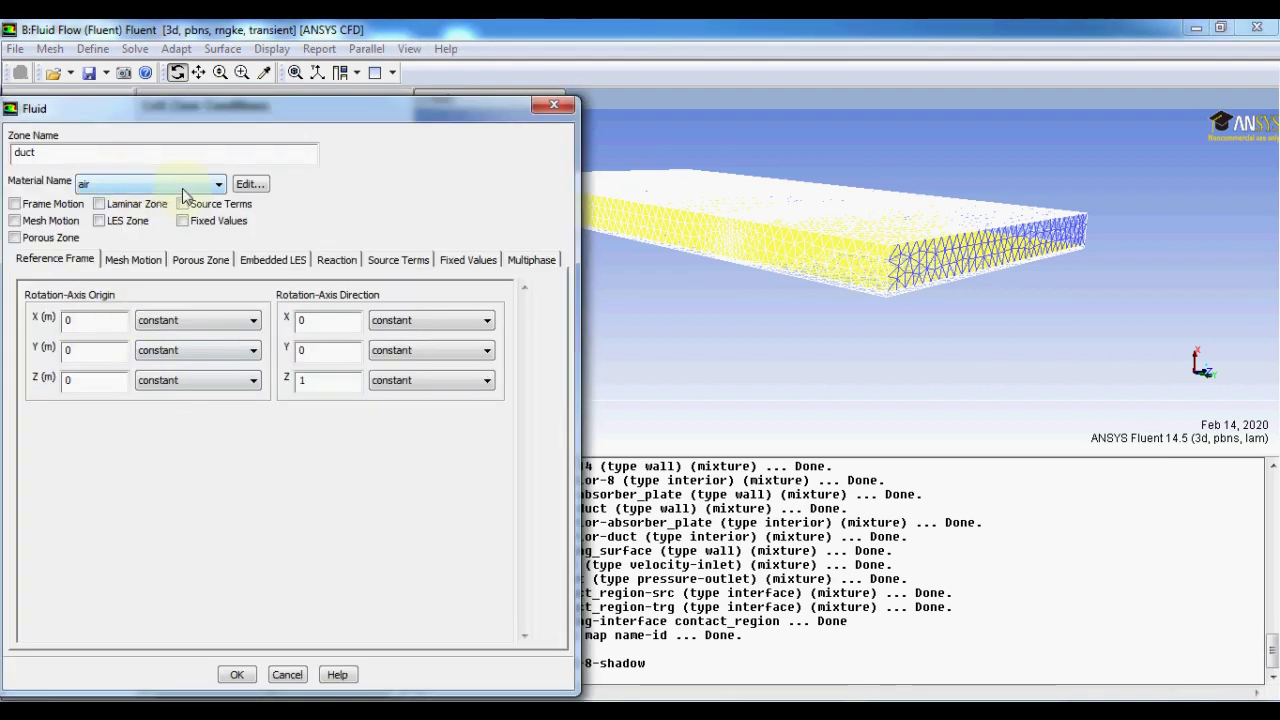
pyautogui.click(237, 677)
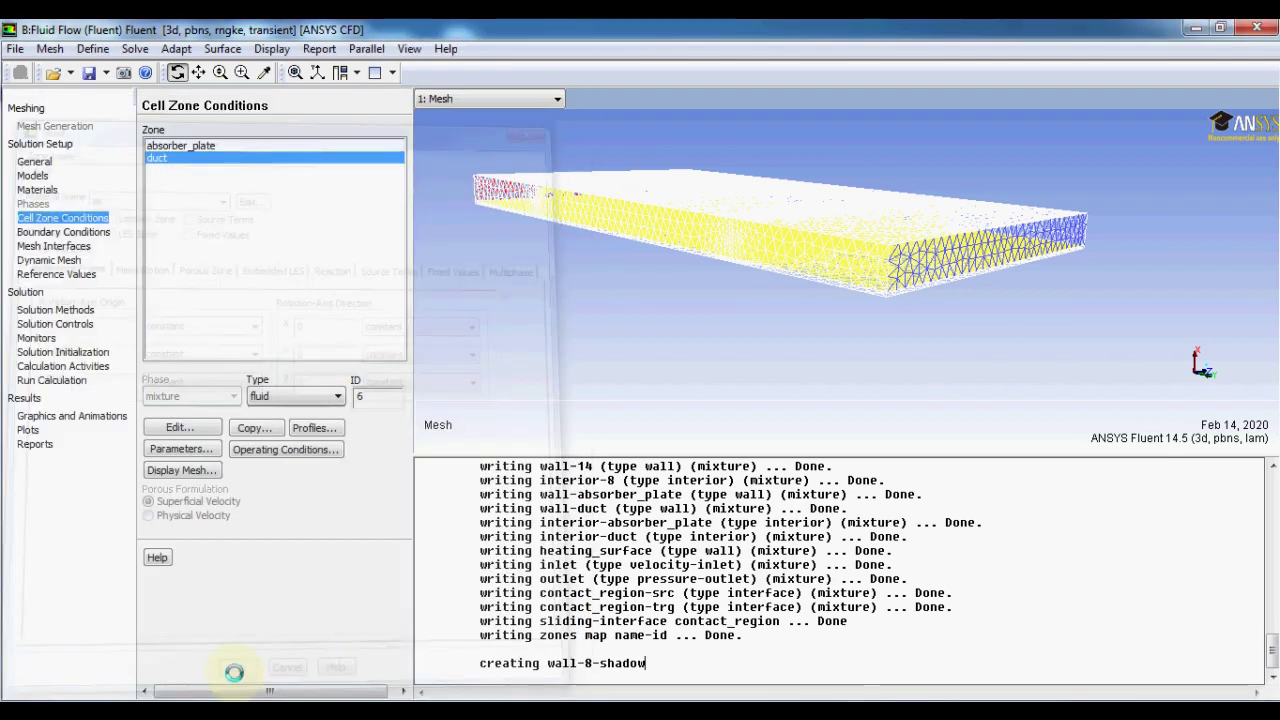
pyautogui.click(95, 232)
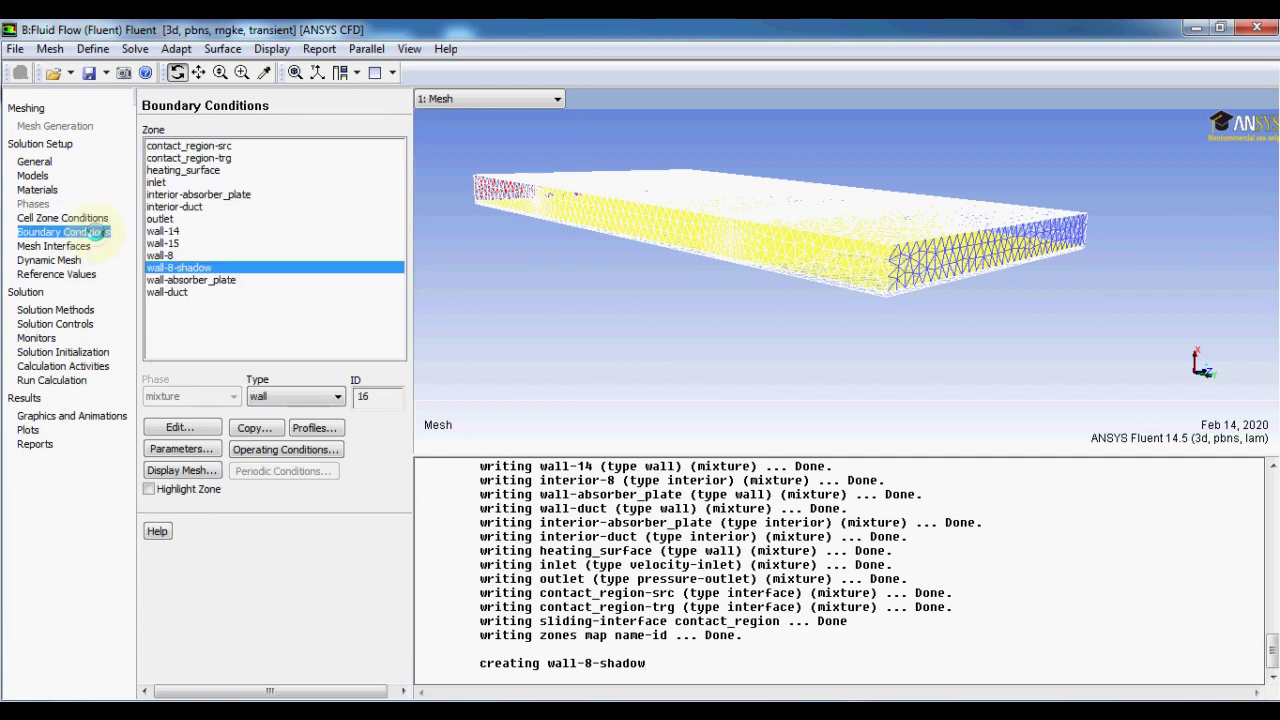
# Step: Make the inlet a velocity inlet of 0.5 m/s at 300 K
pyautogui.click(160, 183)
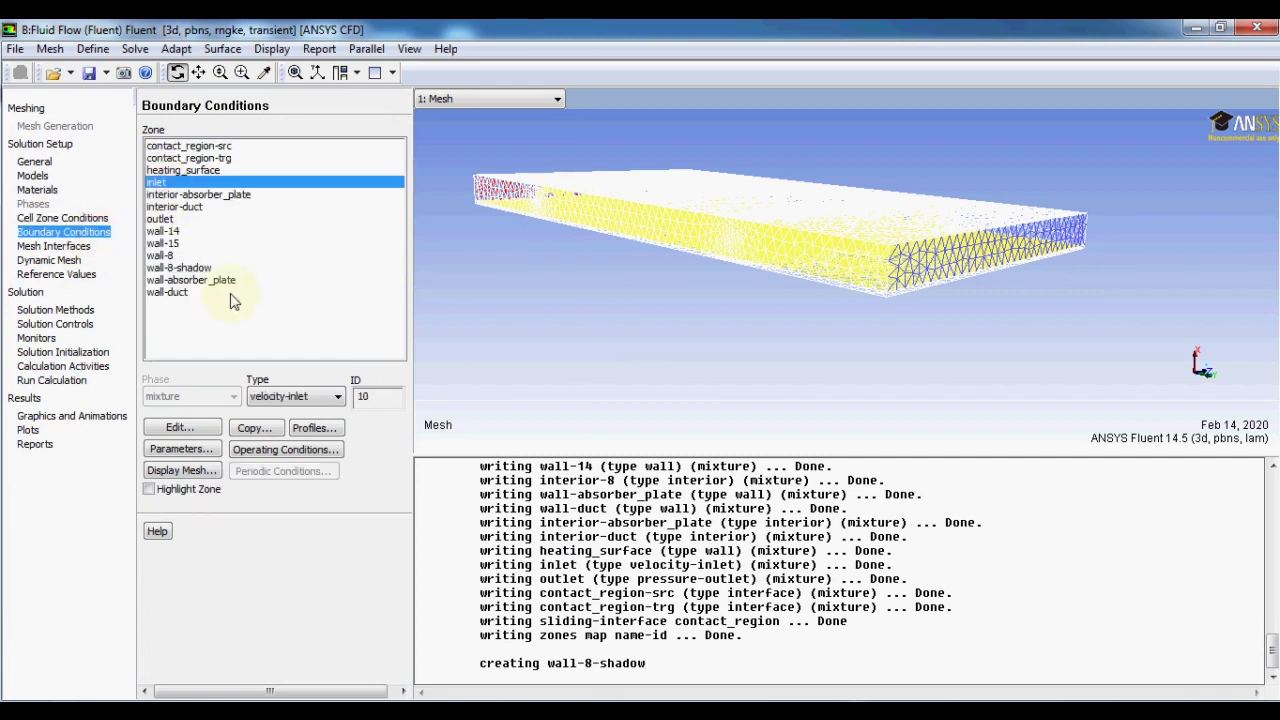
pyautogui.click(180, 428)
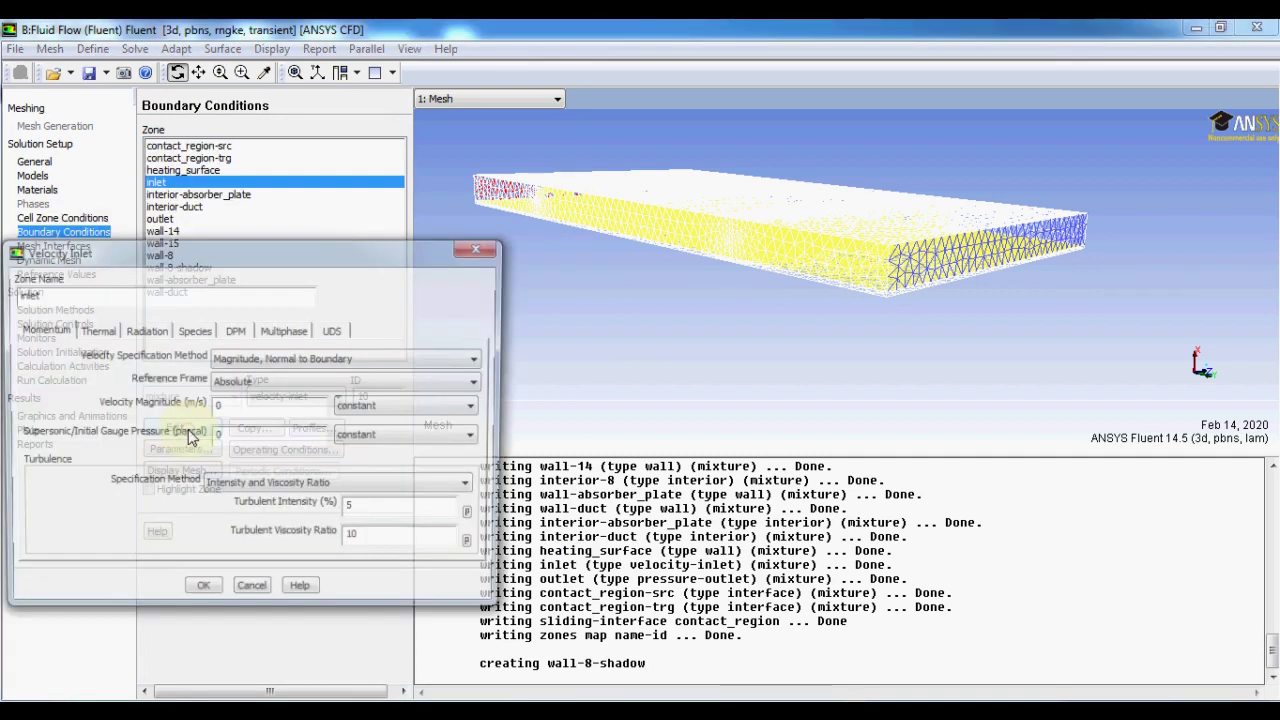
pyautogui.click(482, 340)
pyautogui.write('.5')
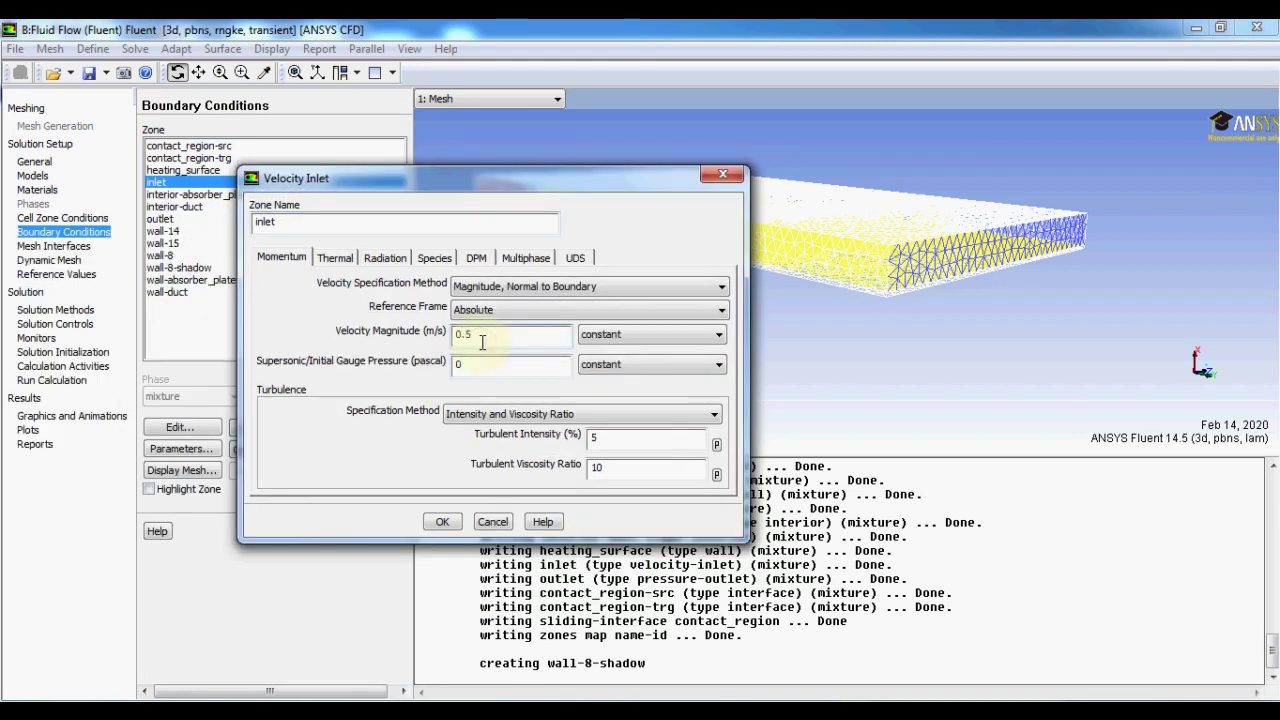
pyautogui.click(335, 257)
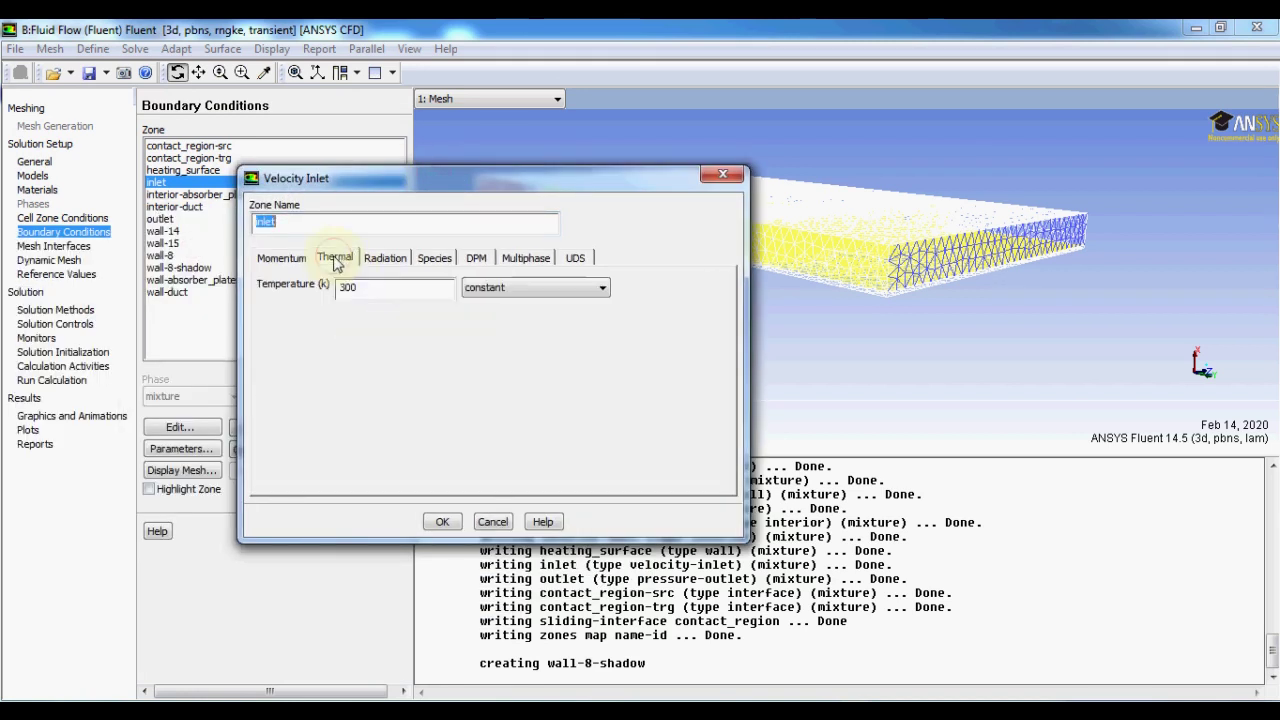
pyautogui.click(443, 522)
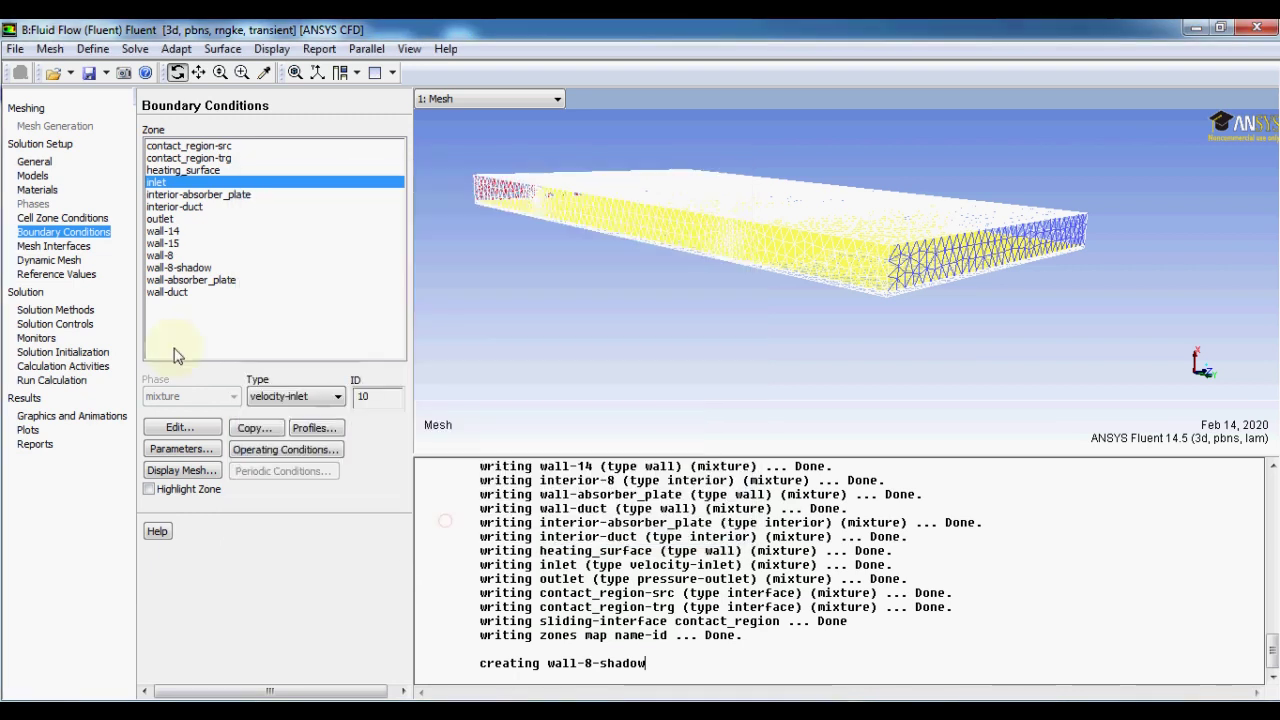
pyautogui.click(195, 170)
pyautogui.click(180, 427)
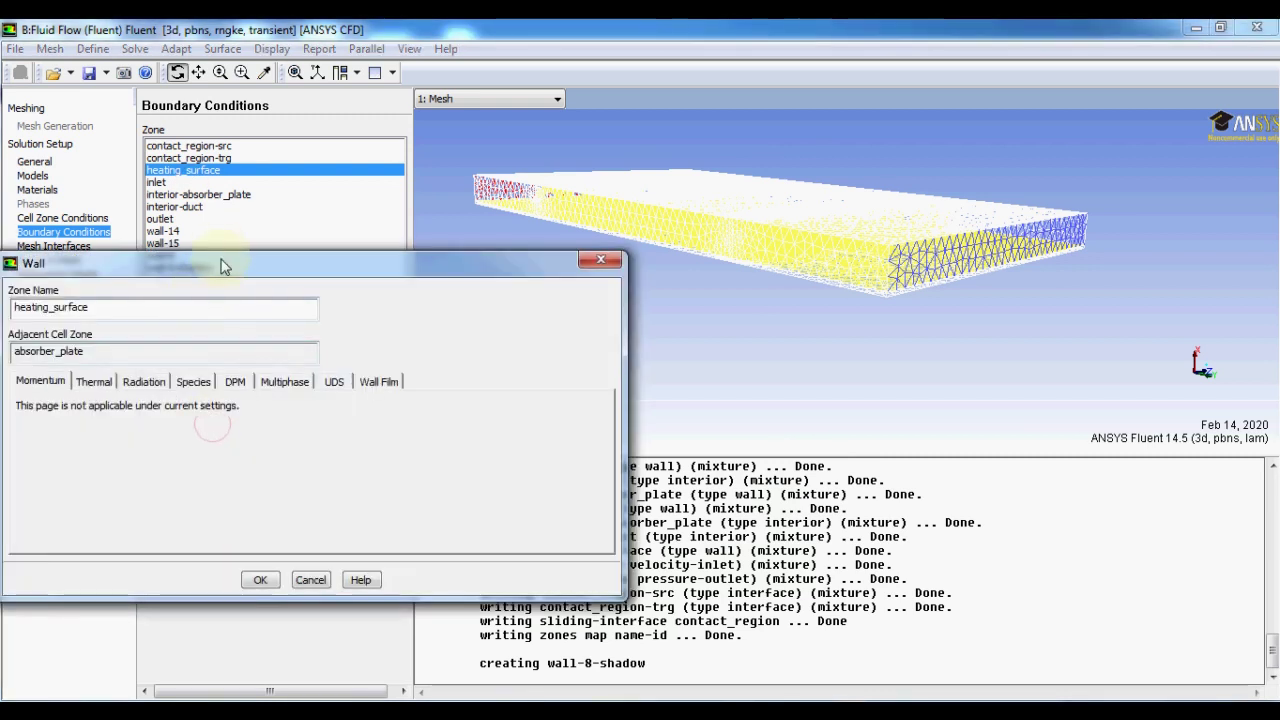
# Step: Give the heating_surface wall a fixed temperature thermal condition of 350 K
pyautogui.moveTo(225, 257); pyautogui.dragTo(443, 180)
pyautogui.click(310, 304)
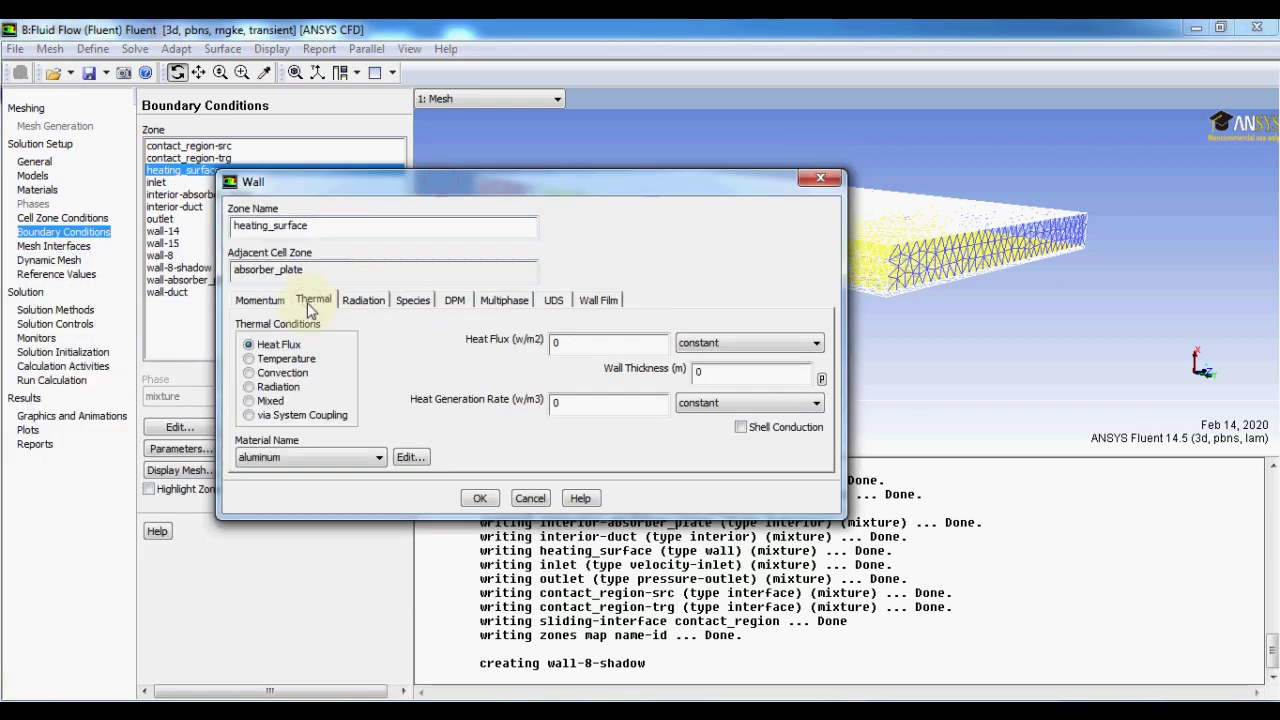
pyautogui.click(249, 360)
pyautogui.doubleClick(580, 344)
pyautogui.write('350')
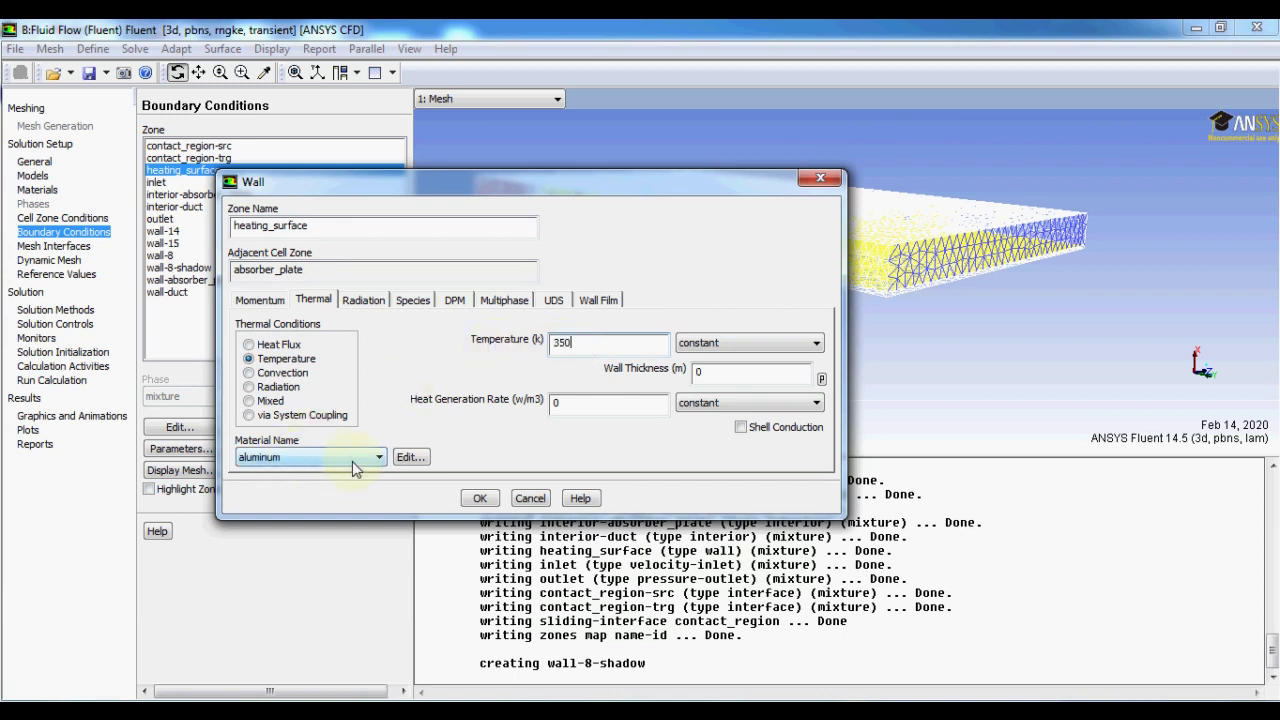
pyautogui.click(490, 499)
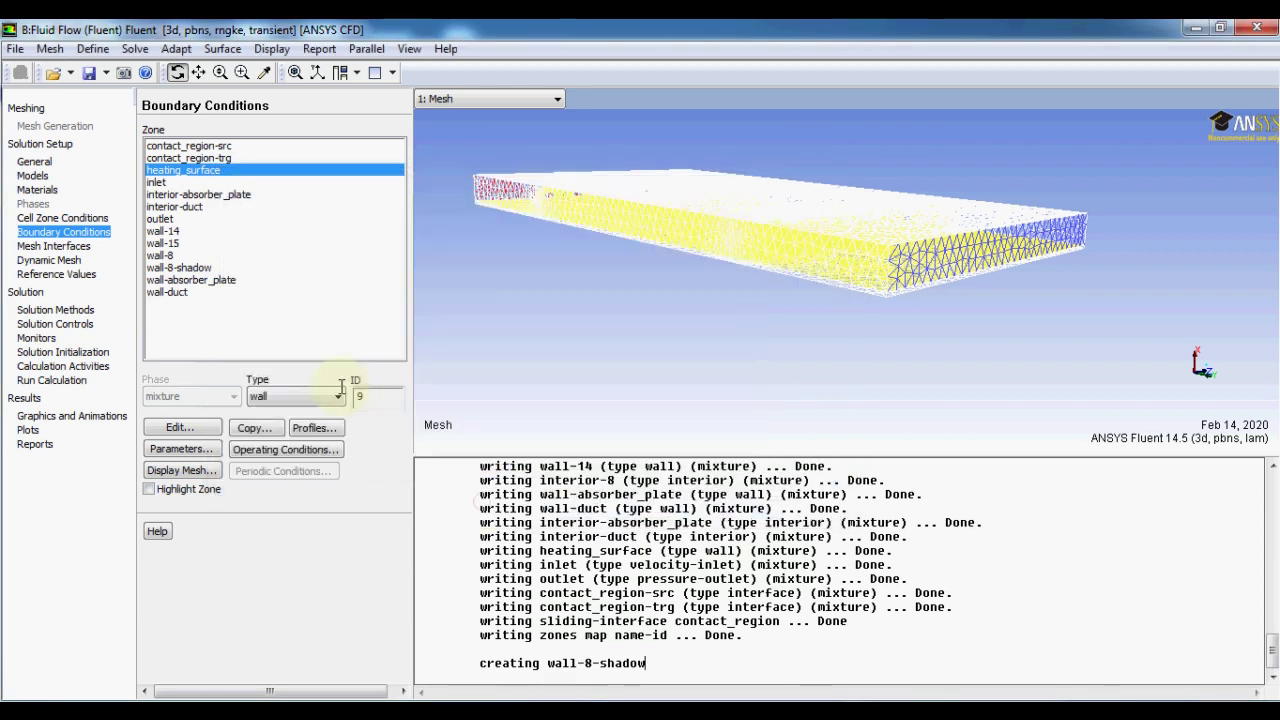
# Step: Check the outlet pressure-outlet settings: 0 Pa gauge pressure, 300 K backflow temperature
pyautogui.click(160, 219)
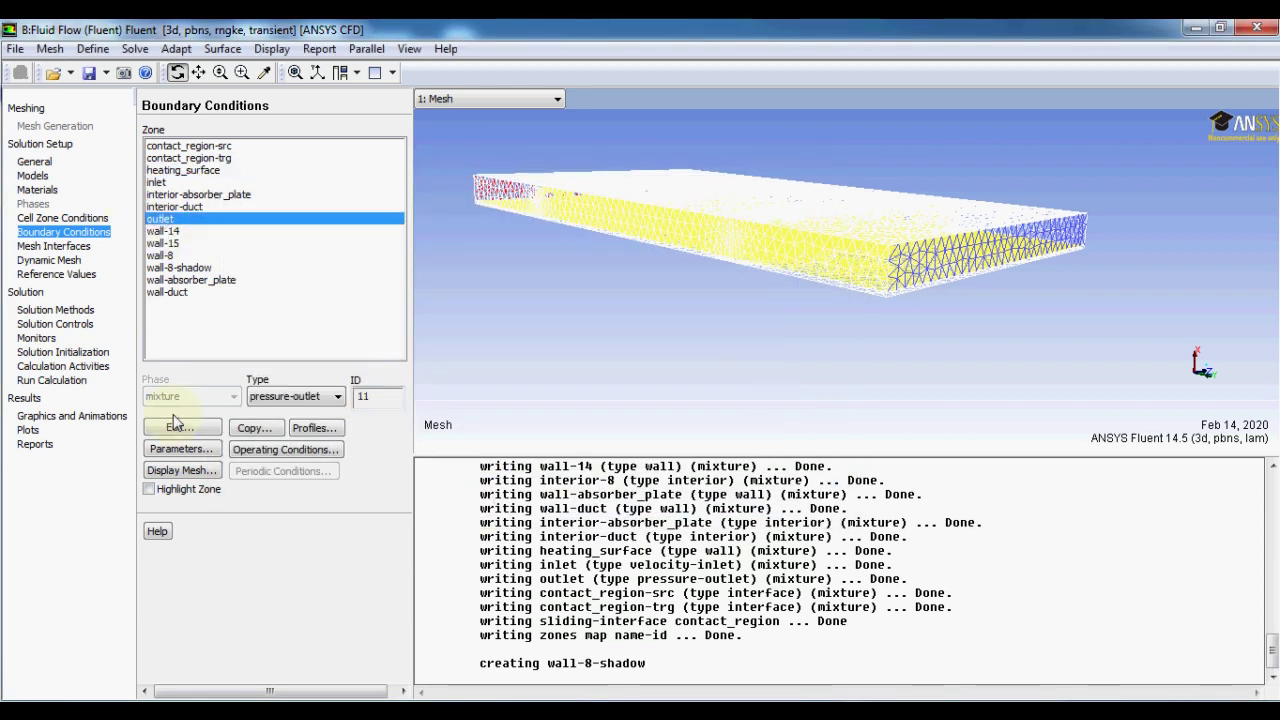
pyautogui.click(178, 427)
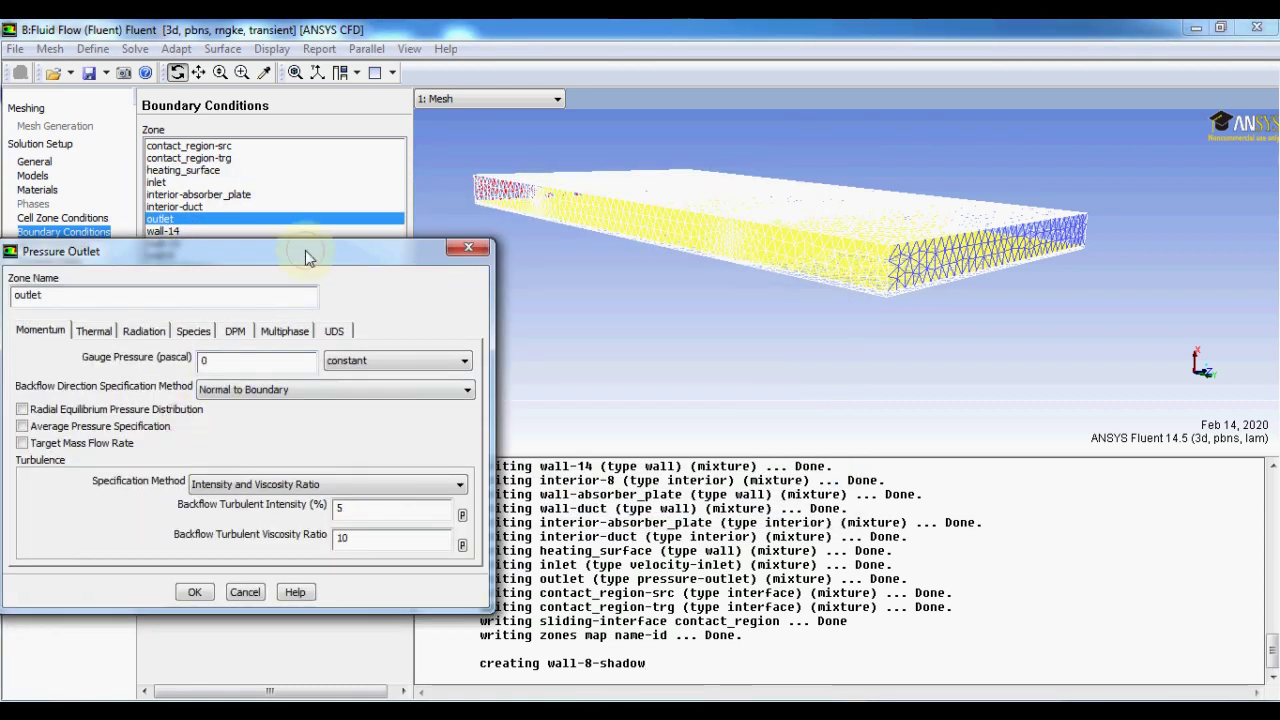
pyautogui.moveTo(305, 250); pyautogui.dragTo(664, 202)
pyautogui.click(443, 282)
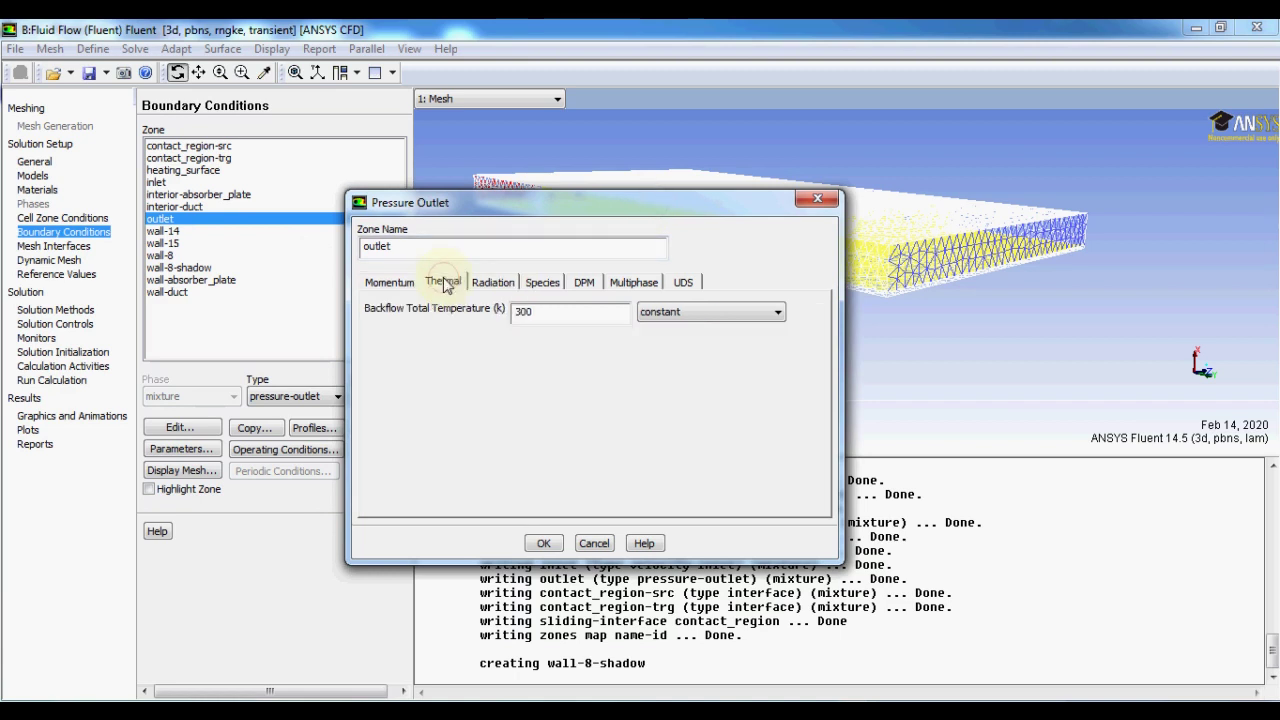
pyautogui.click(389, 282)
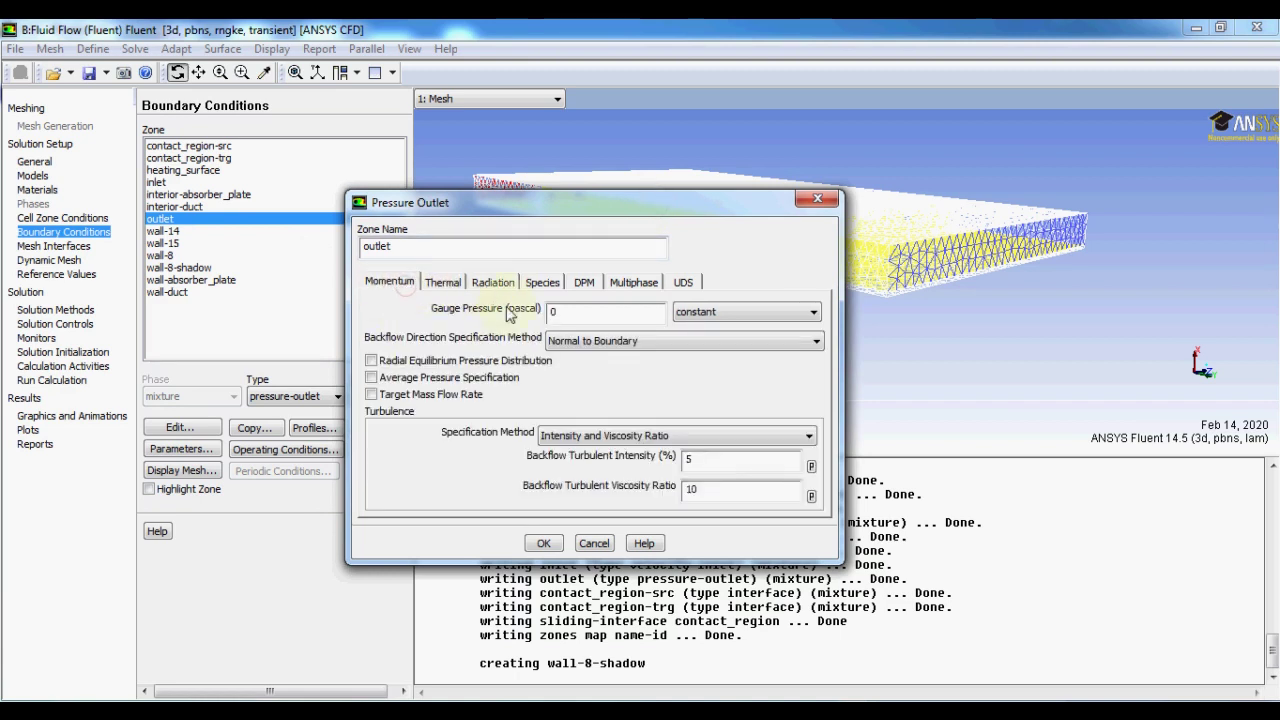
pyautogui.click(543, 543)
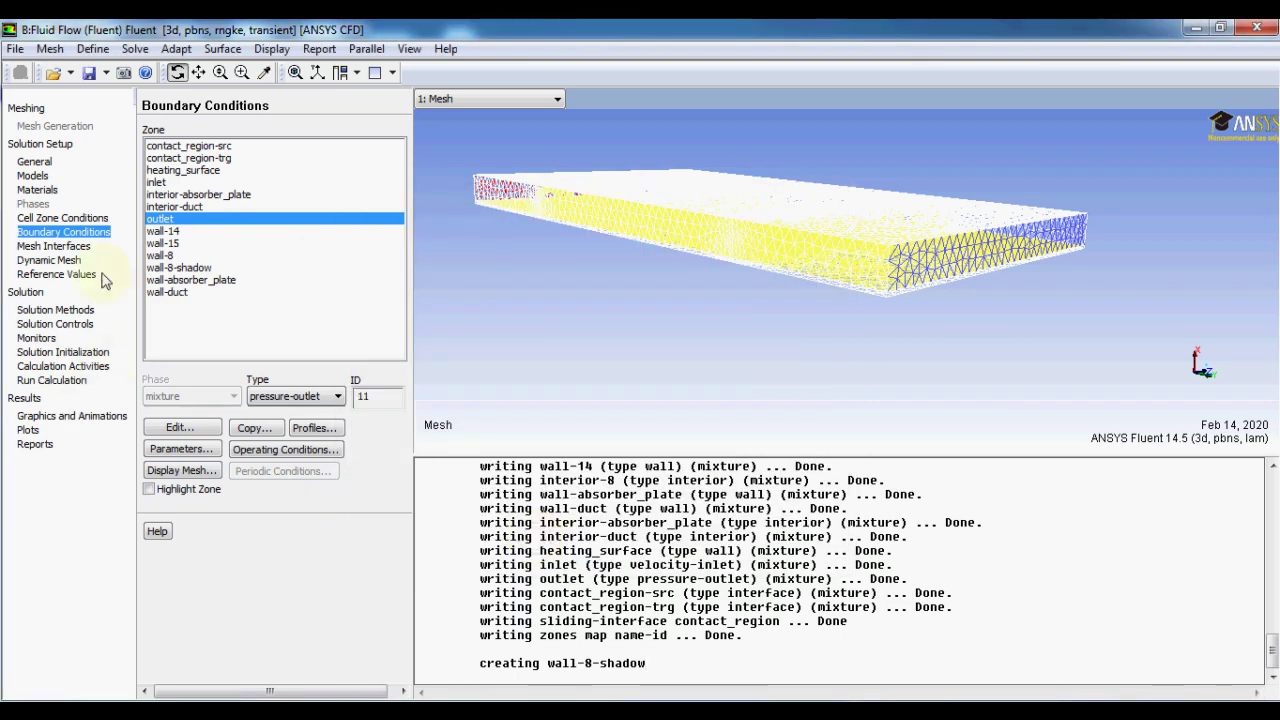
# Step: Delete the existing contact_region mesh interface
pyautogui.click(72, 245)
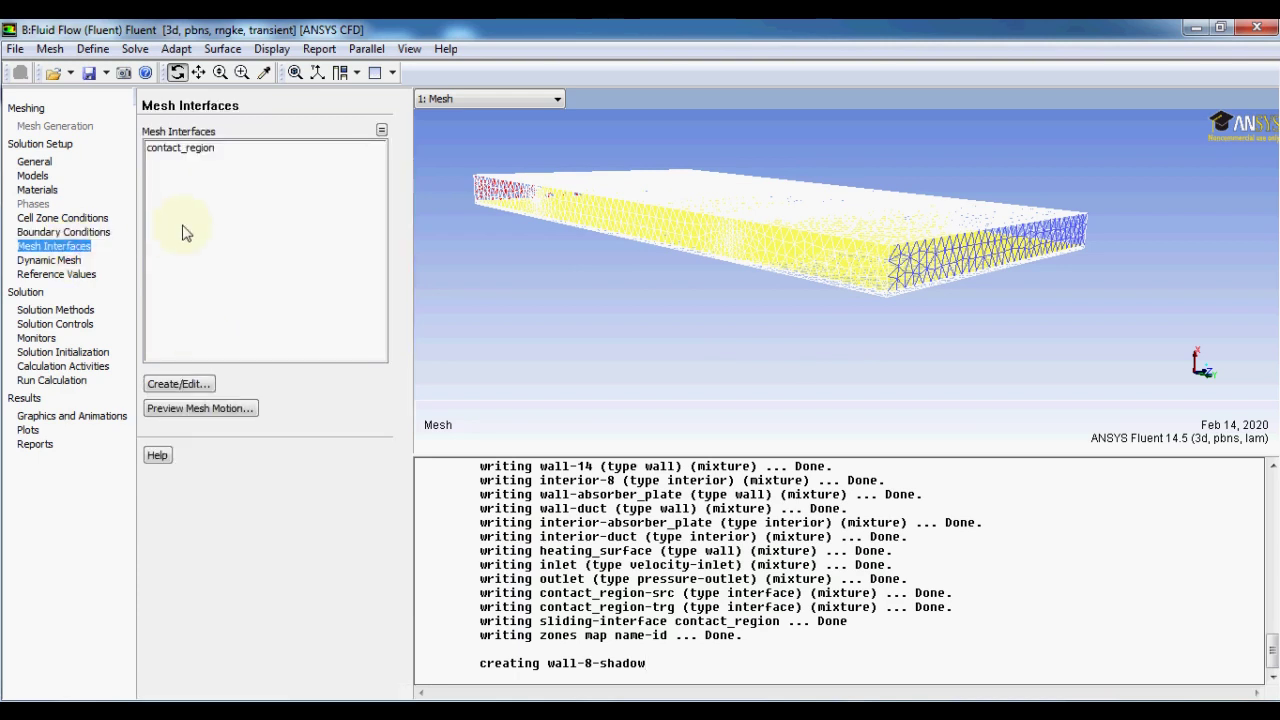
pyautogui.click(180, 148)
pyautogui.doubleClick(229, 171)
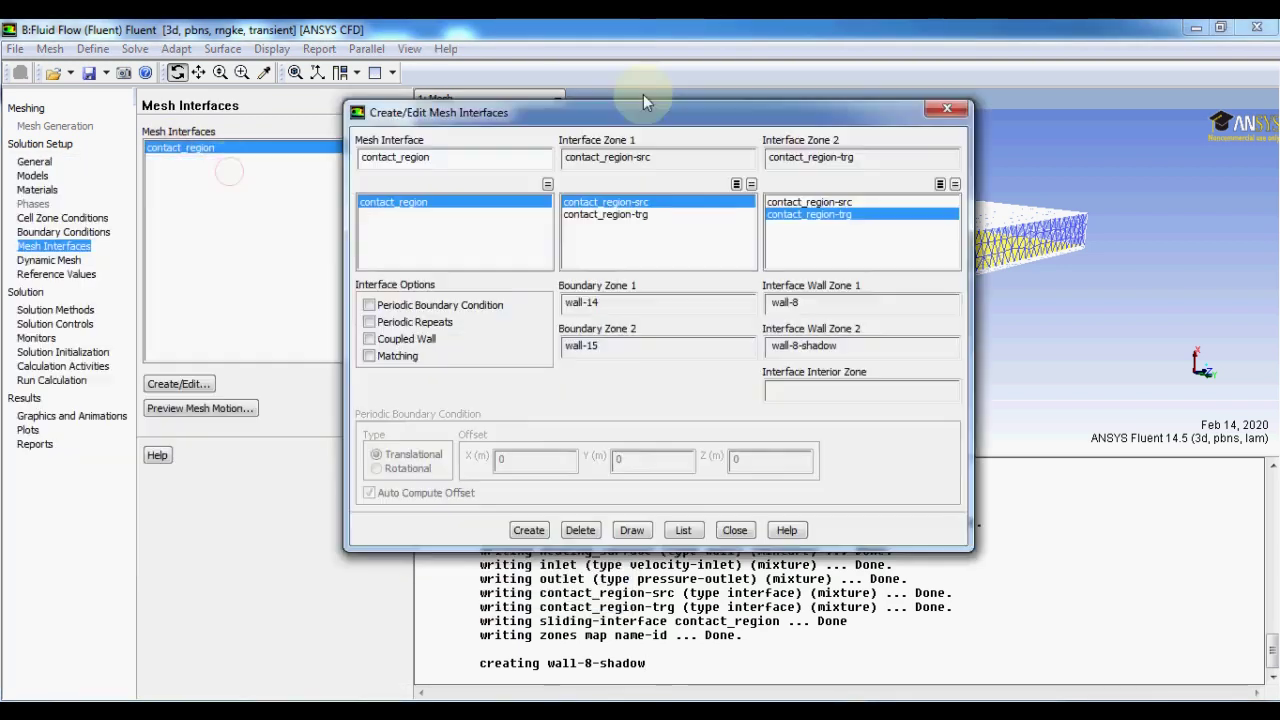
pyautogui.moveTo(643, 94); pyautogui.dragTo(782, 54)
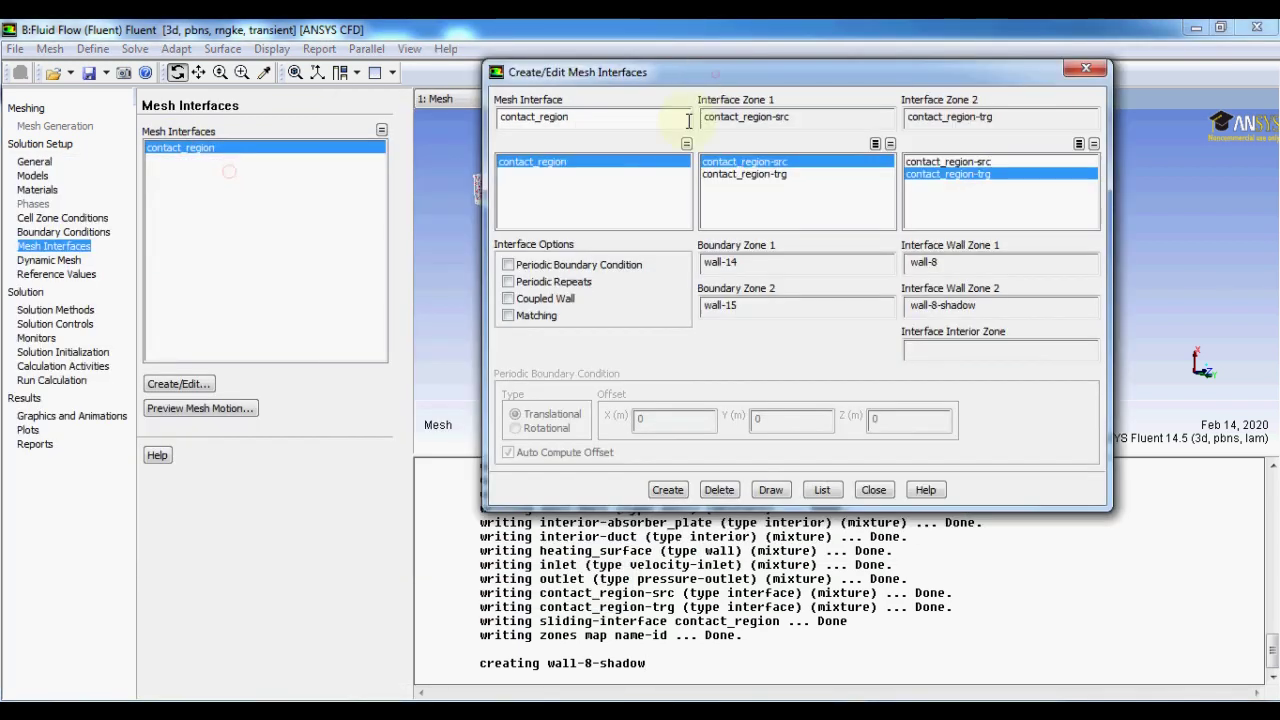
pyautogui.click(717, 490)
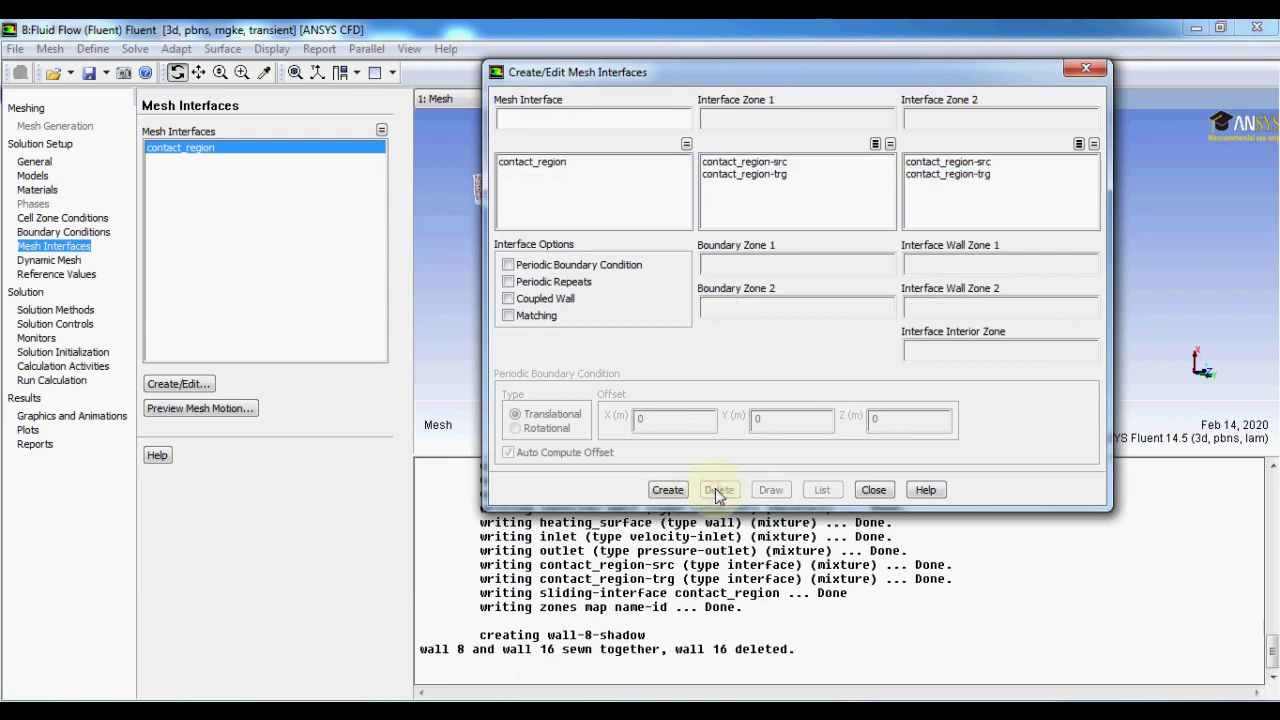
# Step: Create coupled-wall interface interface1 between contact_region-src and contact_region-trg
pyautogui.click(756, 162)
pyautogui.click(930, 175)
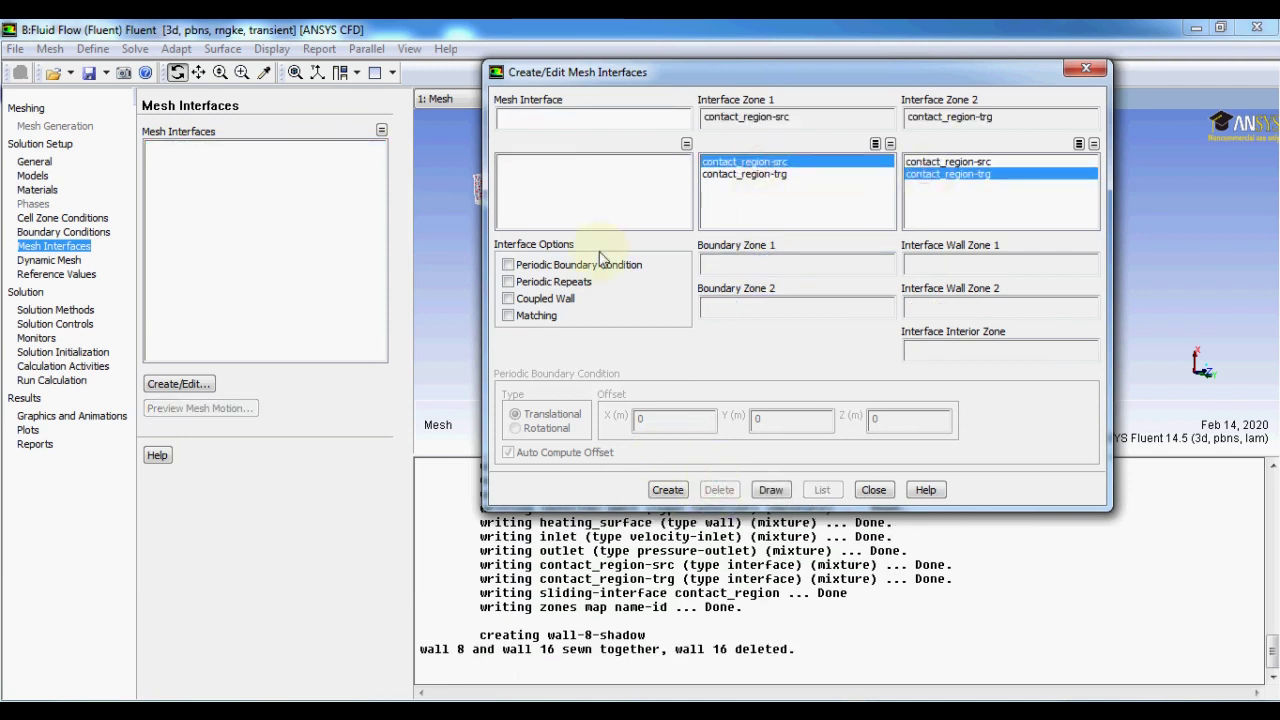
pyautogui.click(508, 298)
pyautogui.write('interface1')
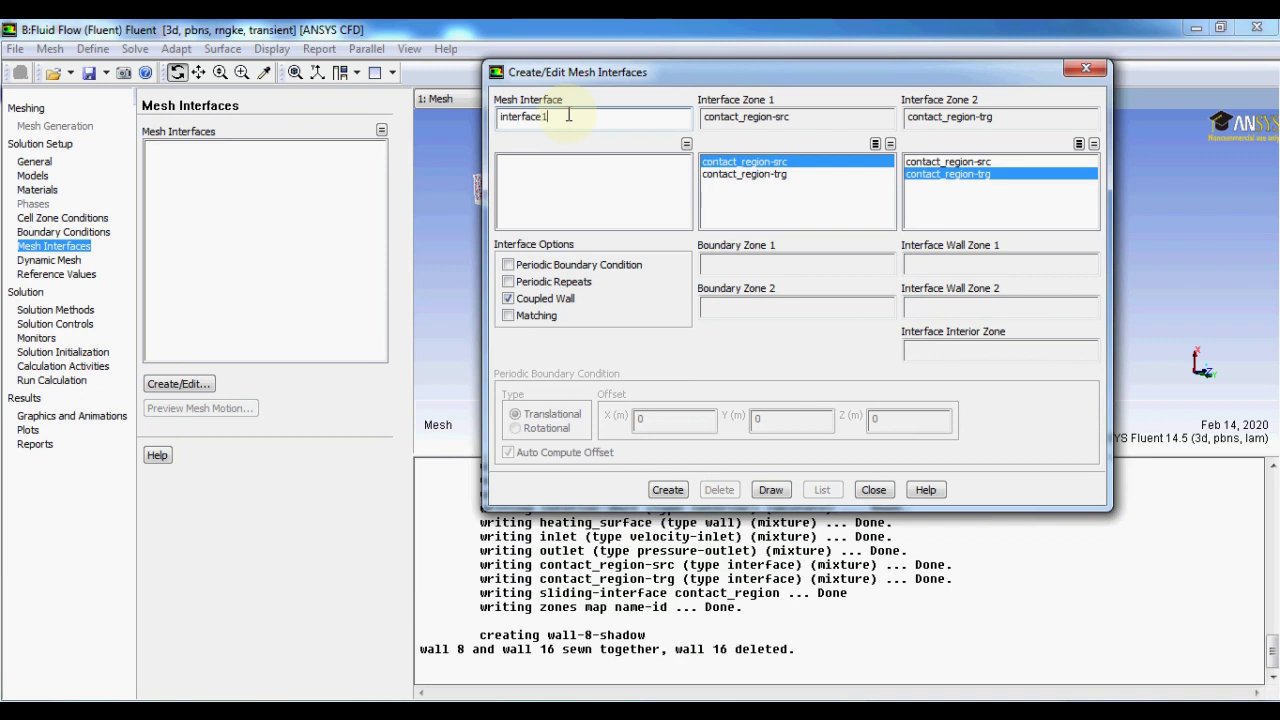
pyautogui.click(576, 122)
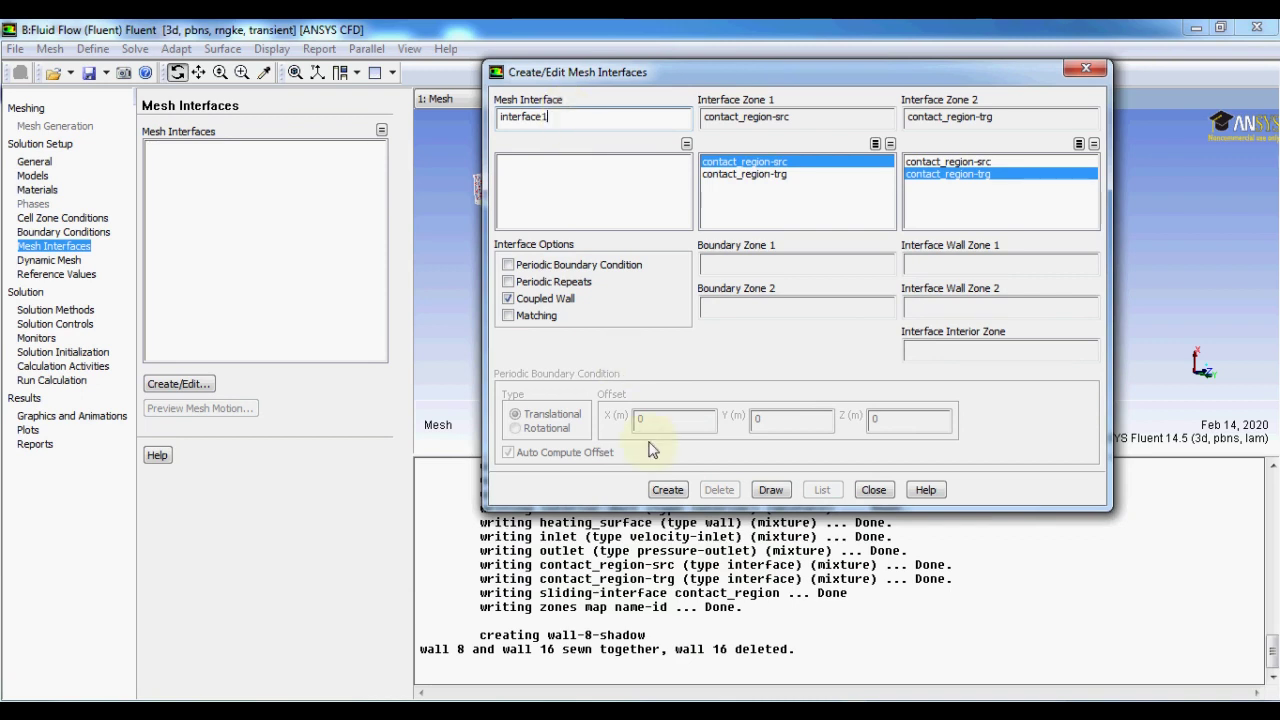
pyautogui.click(667, 489)
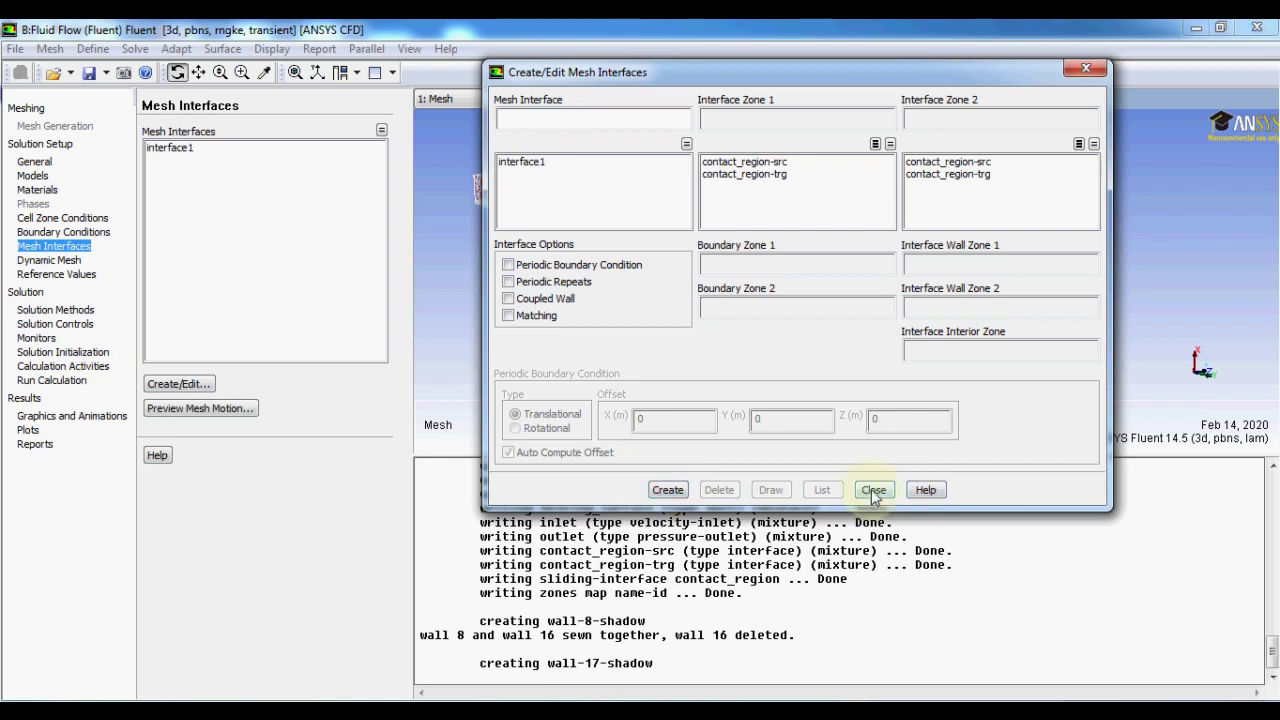
pyautogui.click(540, 165)
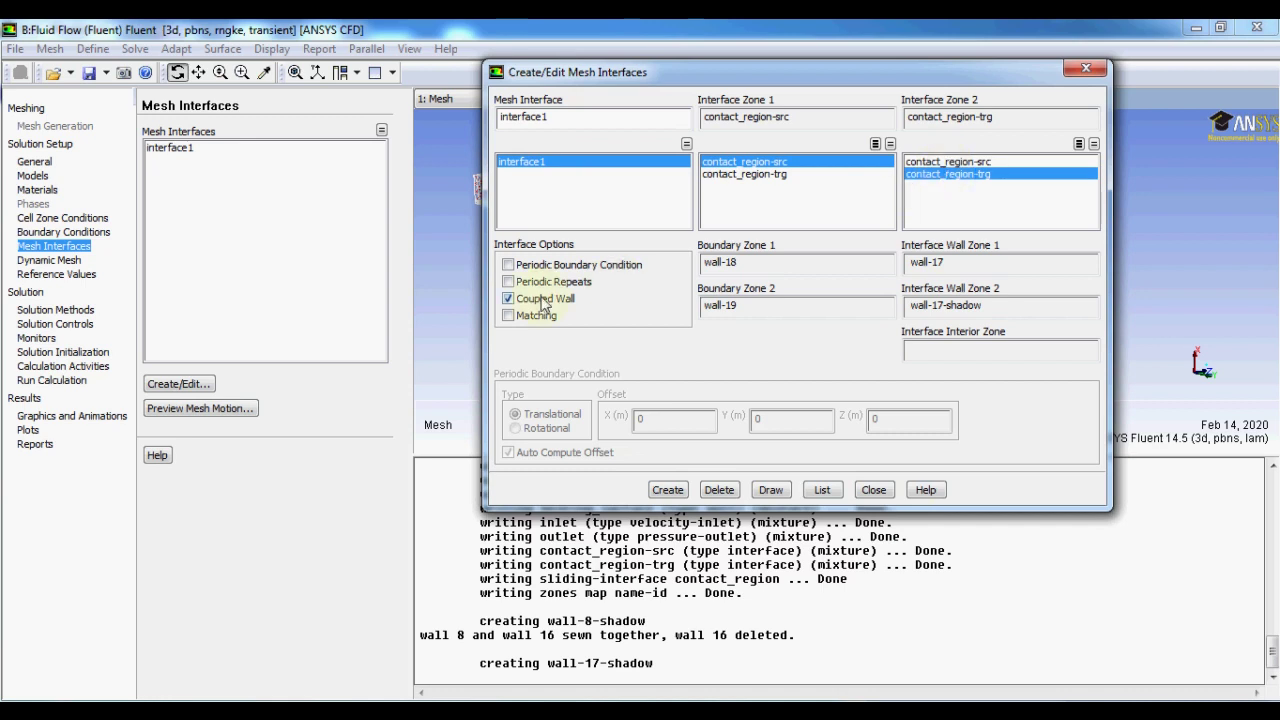
pyautogui.click(872, 490)
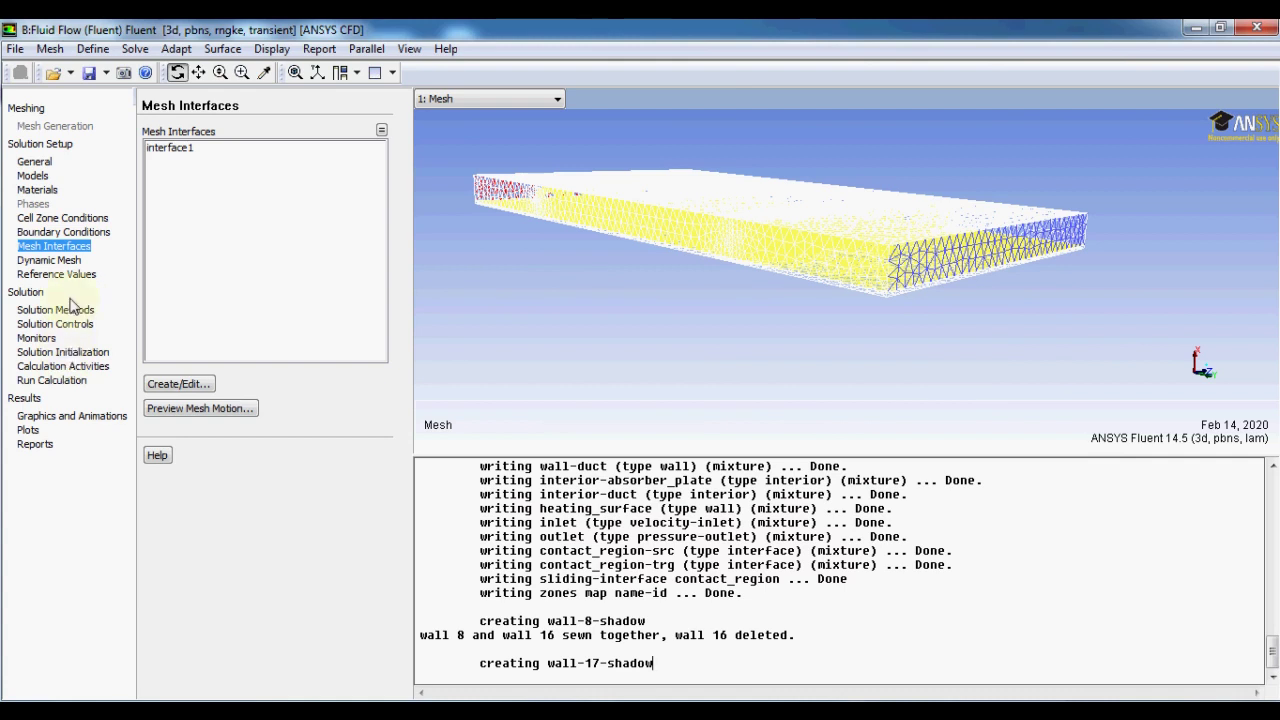
# Step: Run standard initialization with zero gauge pressure and velocity, turbulence values of 1
pyautogui.click(58, 261)
pyautogui.click(56, 274)
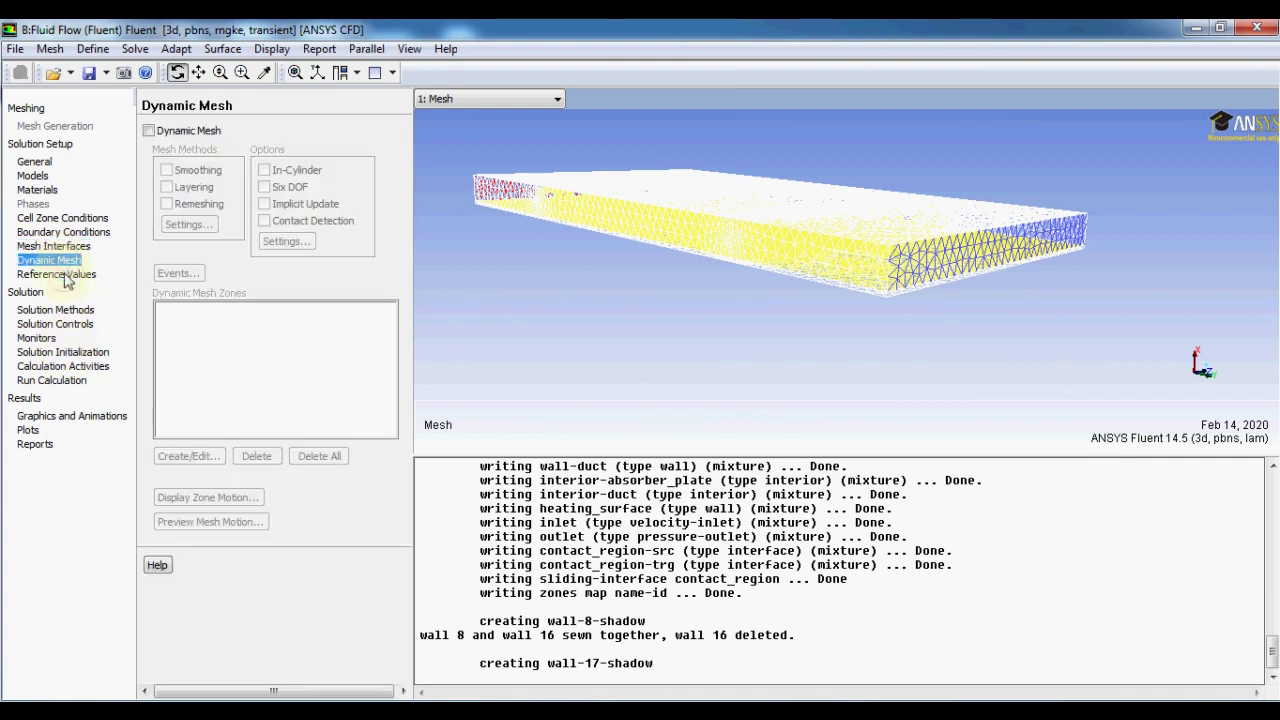
pyautogui.click(55, 310)
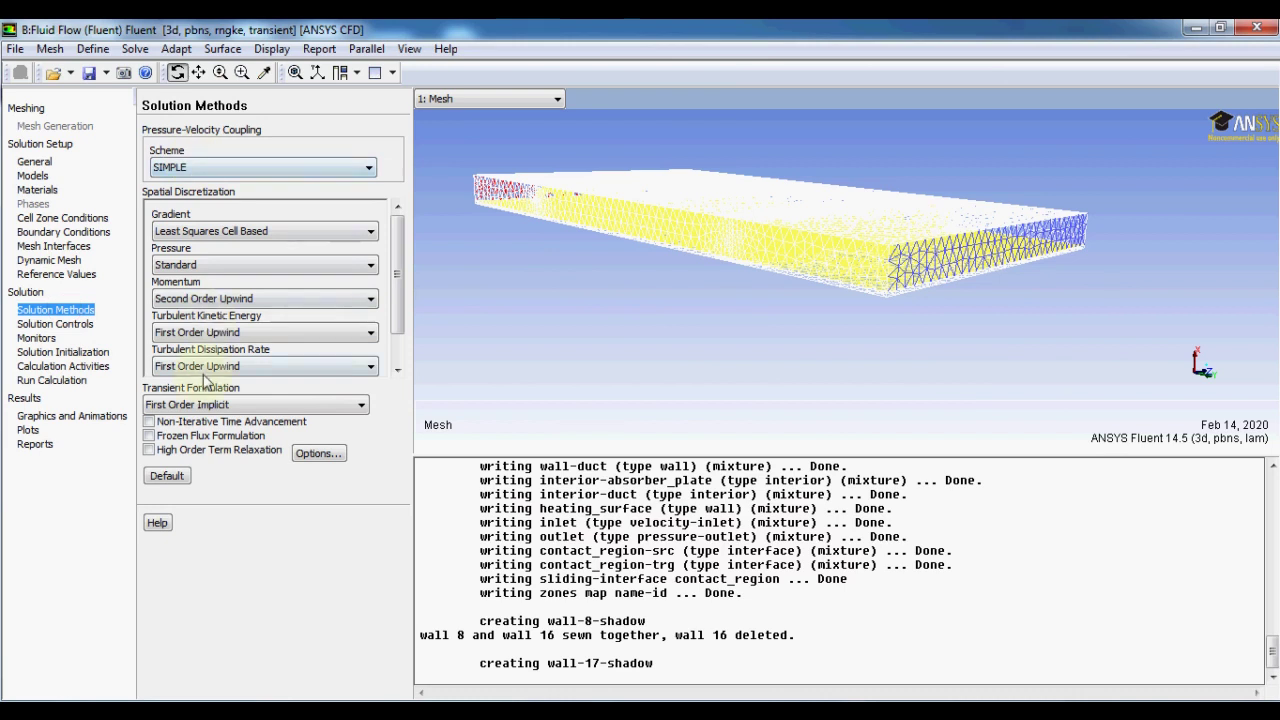
pyautogui.click(55, 324)
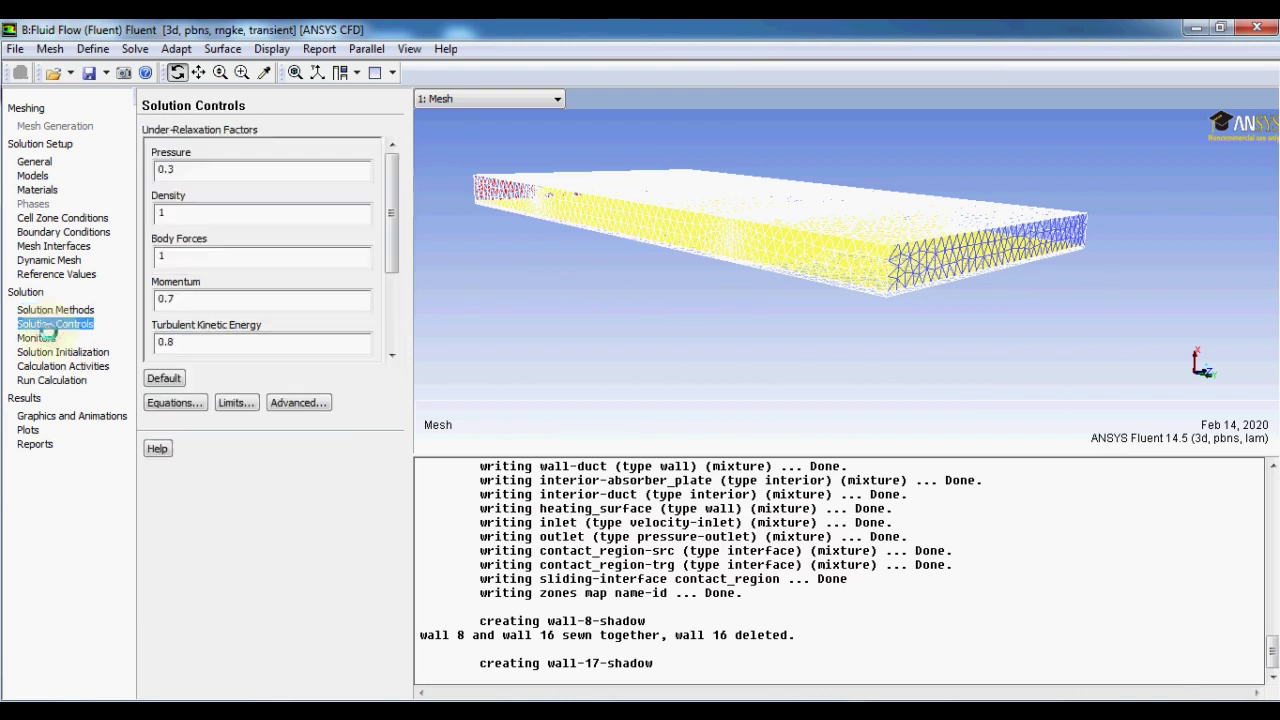
pyautogui.click(36, 338)
pyautogui.click(62, 352)
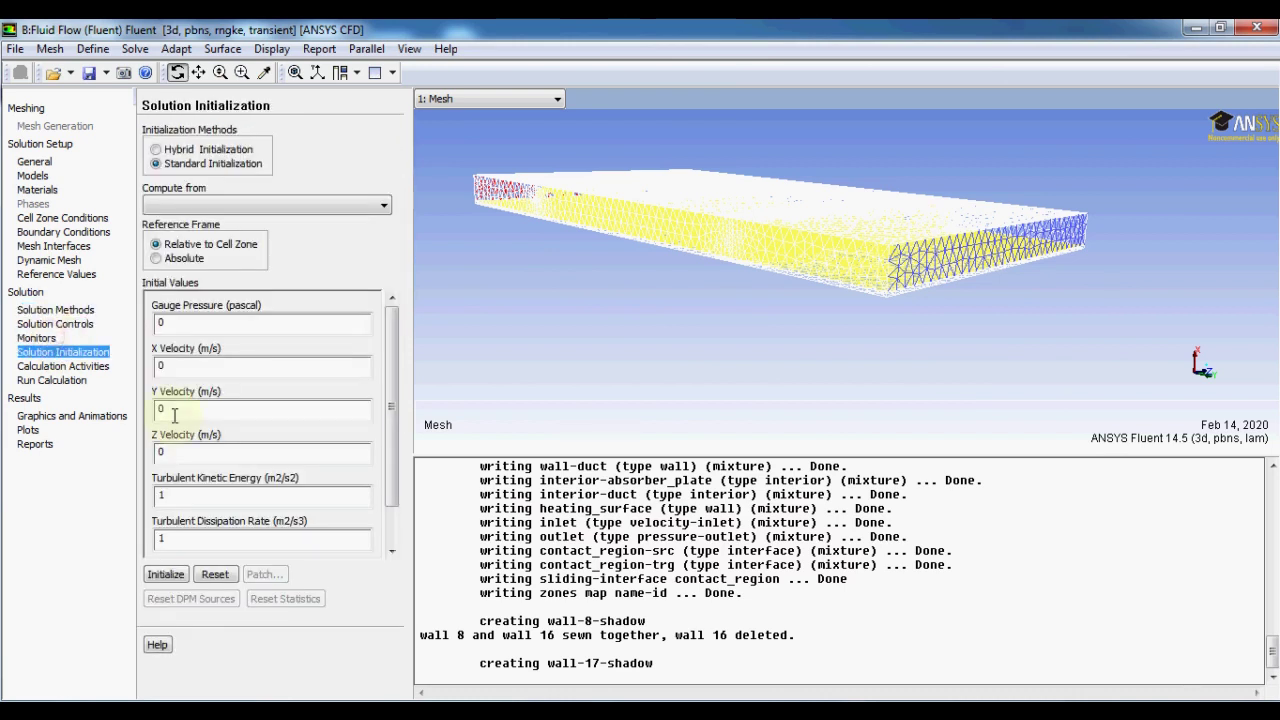
pyautogui.click(168, 584)
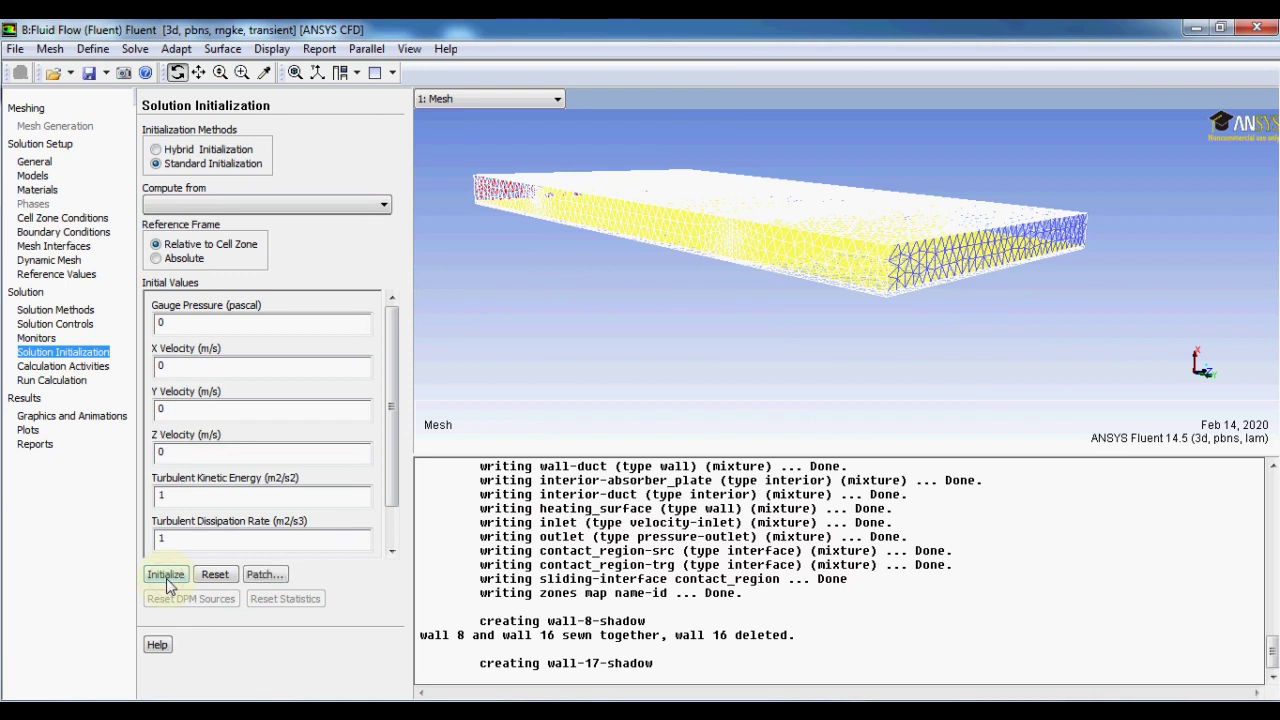
# Step: Set 300 time steps of size 1 with 10 iterations per step and start calculating
pyautogui.click(50, 381)
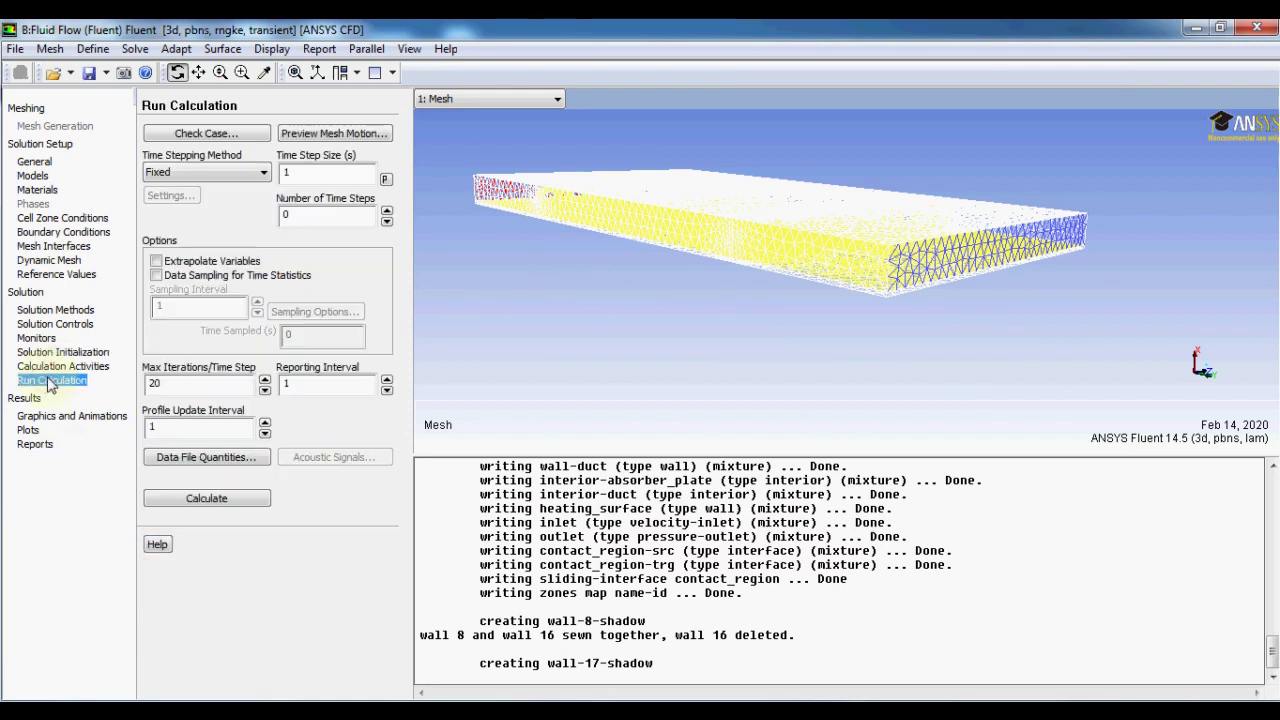
pyautogui.doubleClick(298, 215)
pyautogui.write('300')
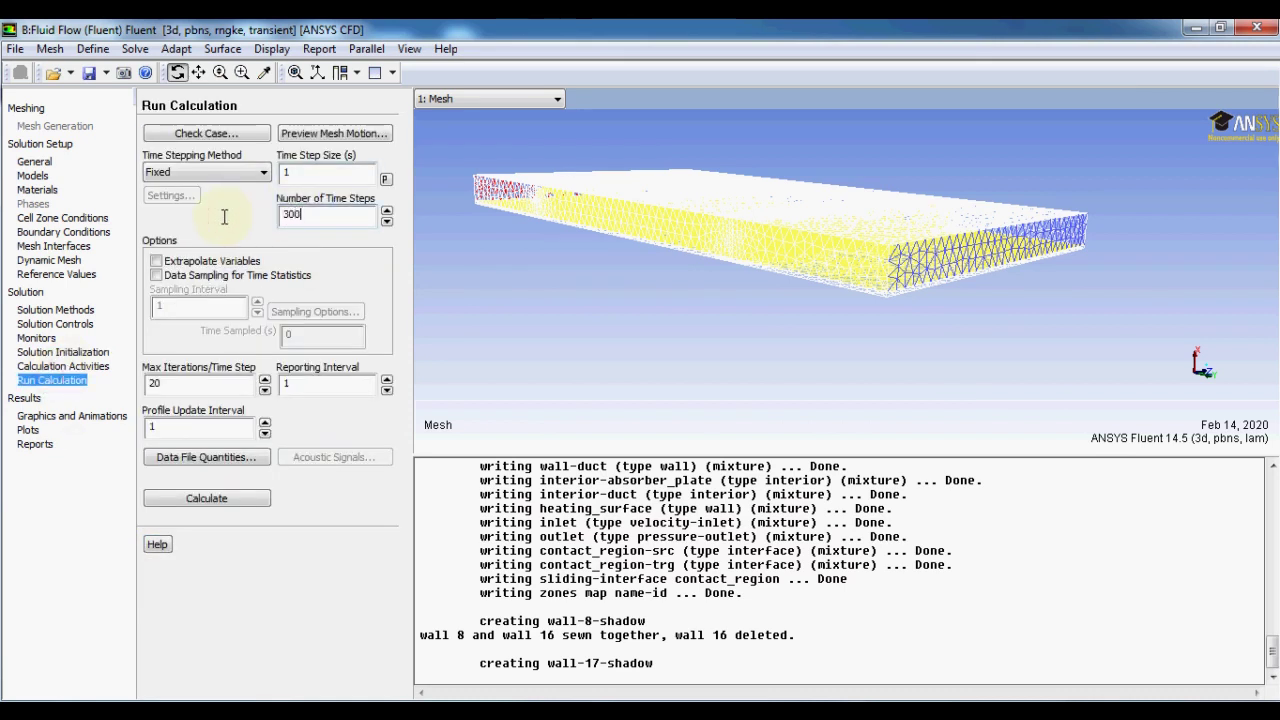
pyautogui.click(174, 386)
pyautogui.write('10')
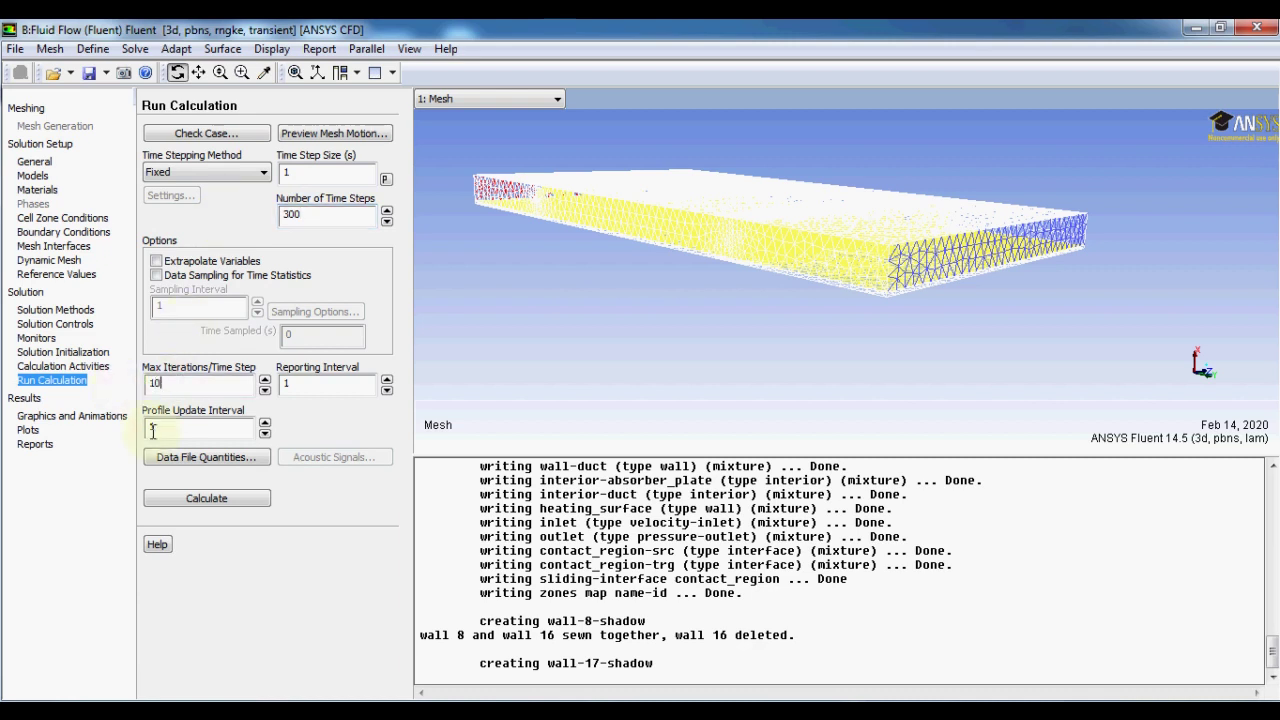
pyautogui.click(238, 501)
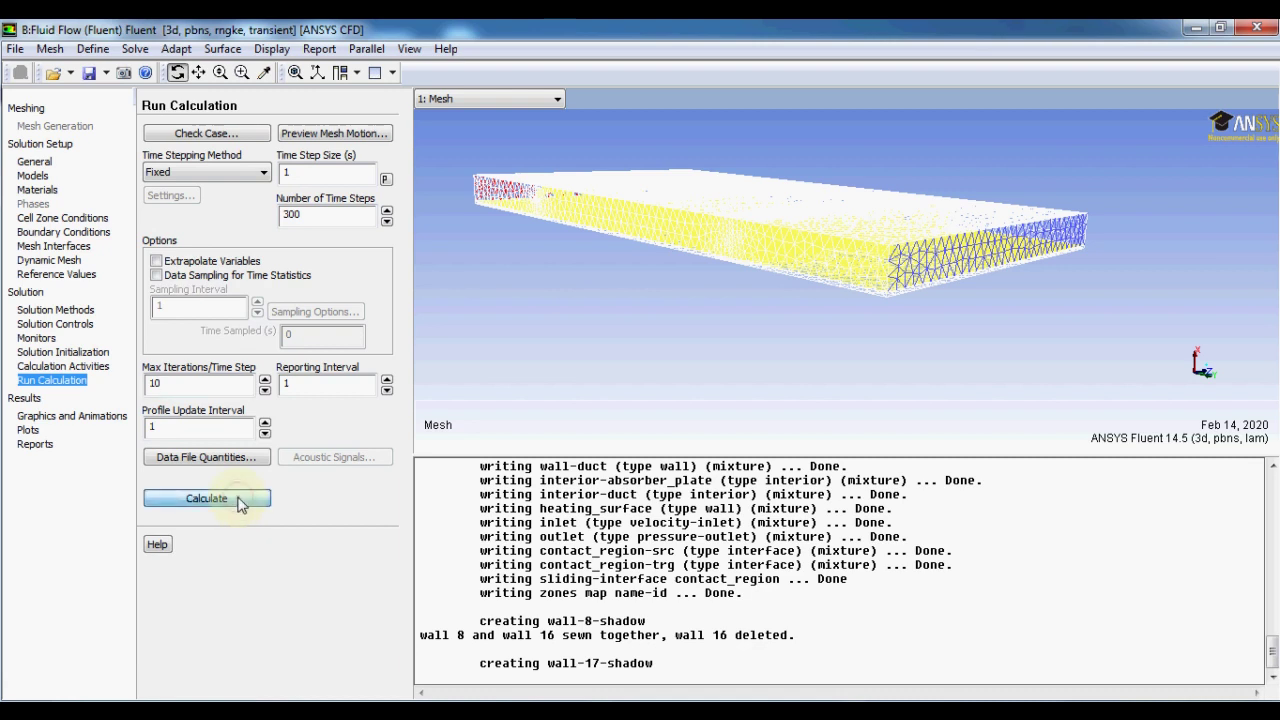
pyautogui.click(600, 455)
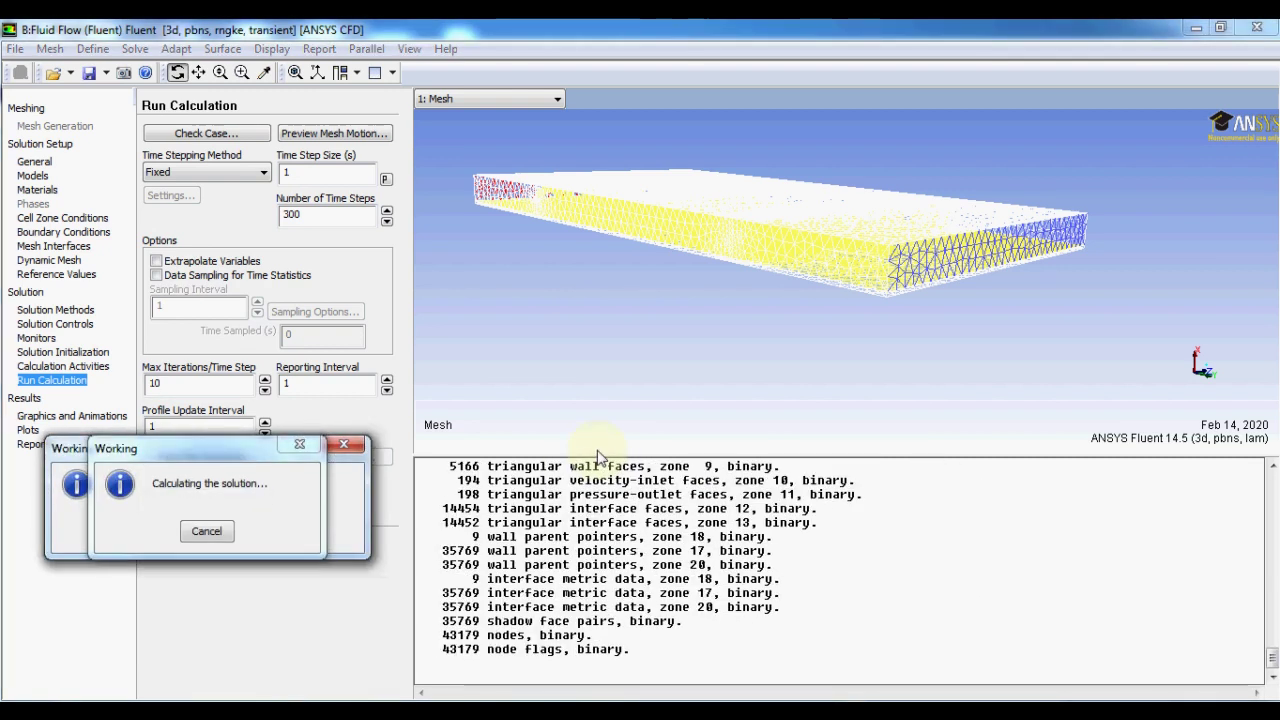